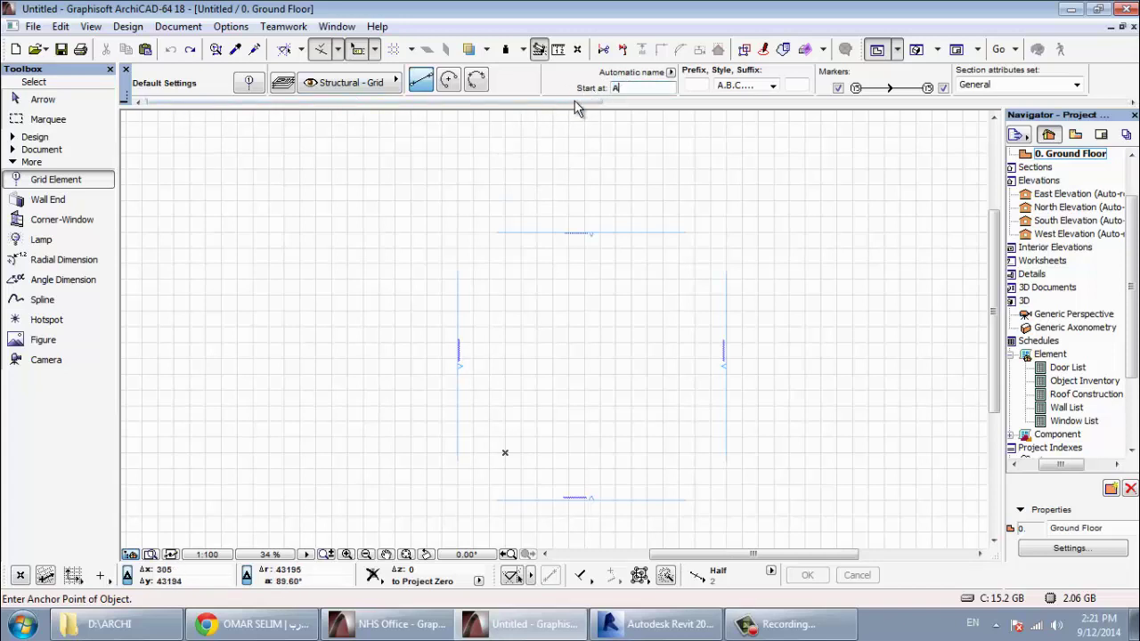
# Set the automatic grid naming style to 1,2,3… with names starting at 1.
pyautogui.click(772, 87)
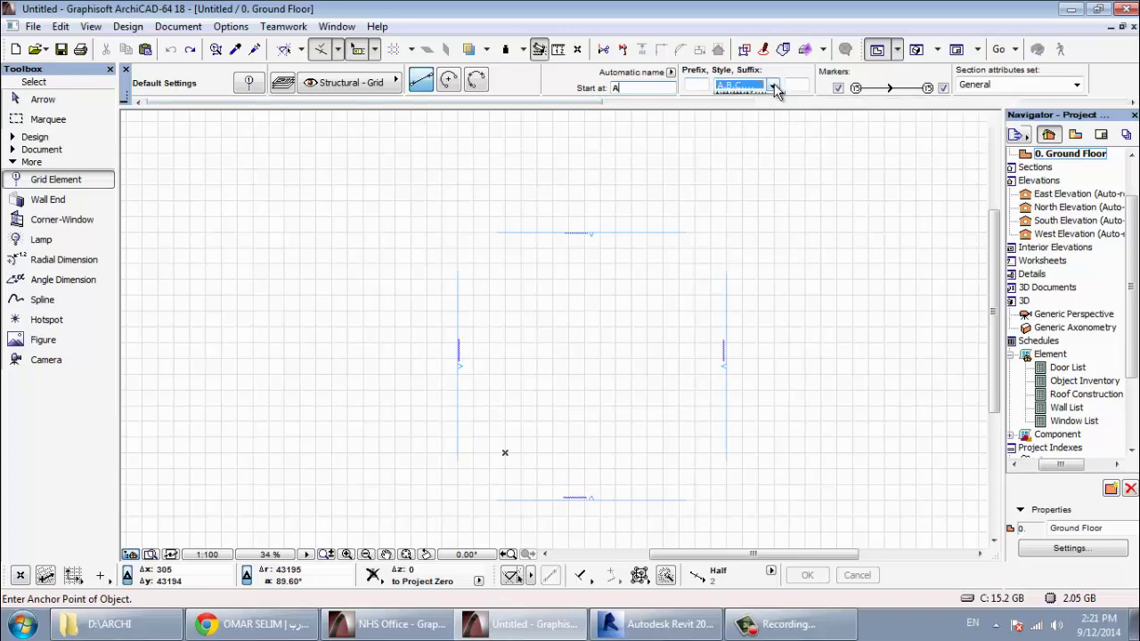
pyautogui.click(759, 95)
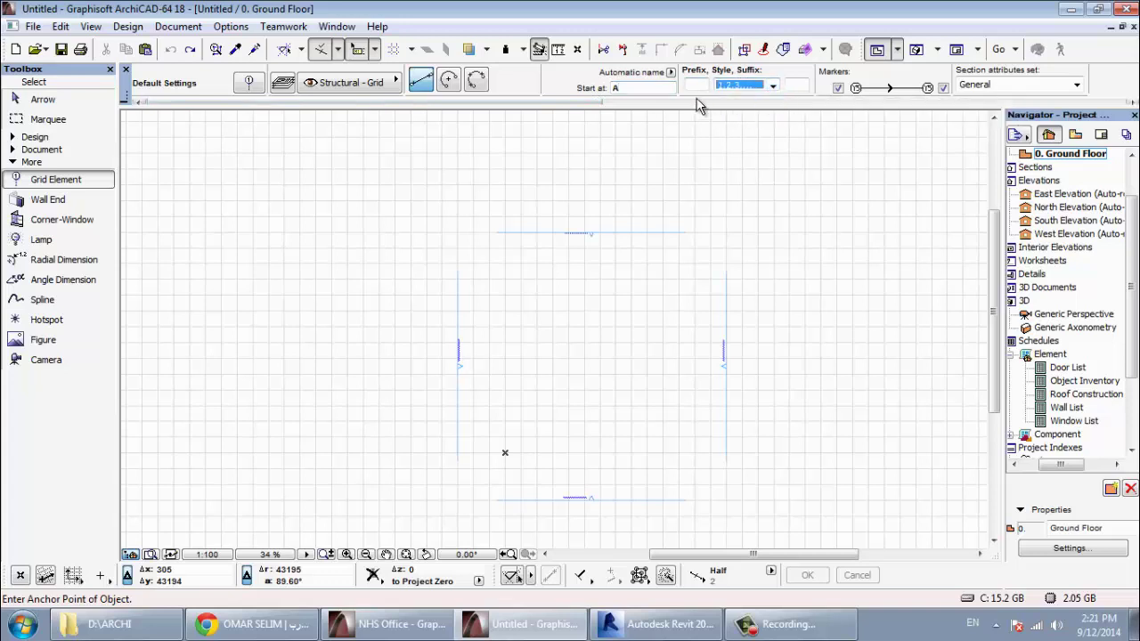
pyautogui.click(638, 86)
pyautogui.write('1')
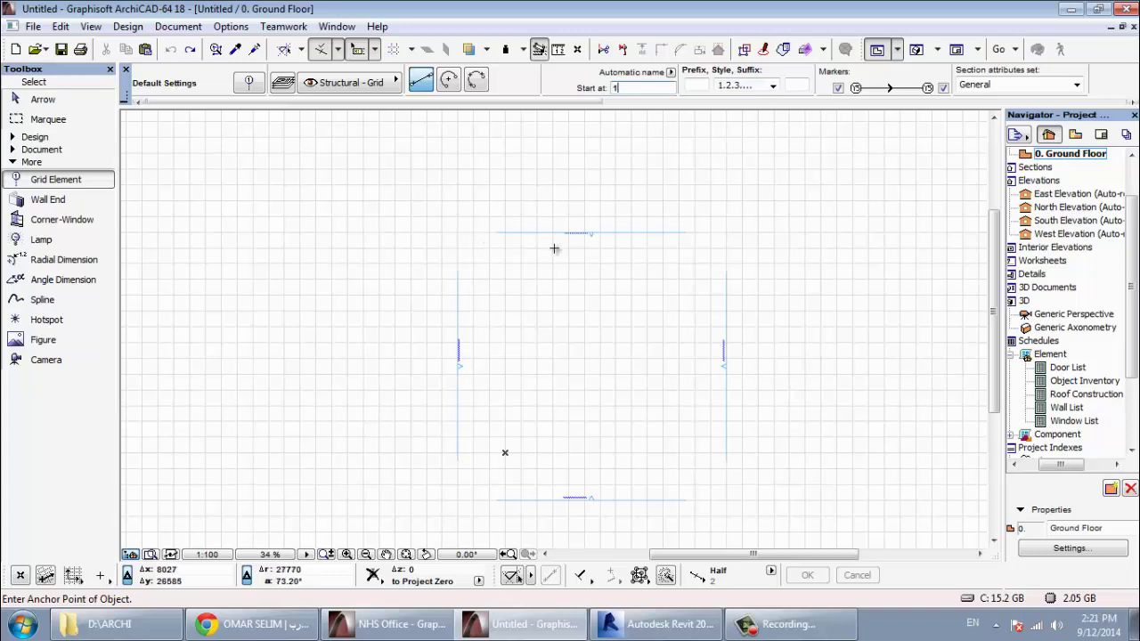
# Draw a vertical grid line just inside the West Elevation line, running down through most of the plan.
pyautogui.click(471, 273)
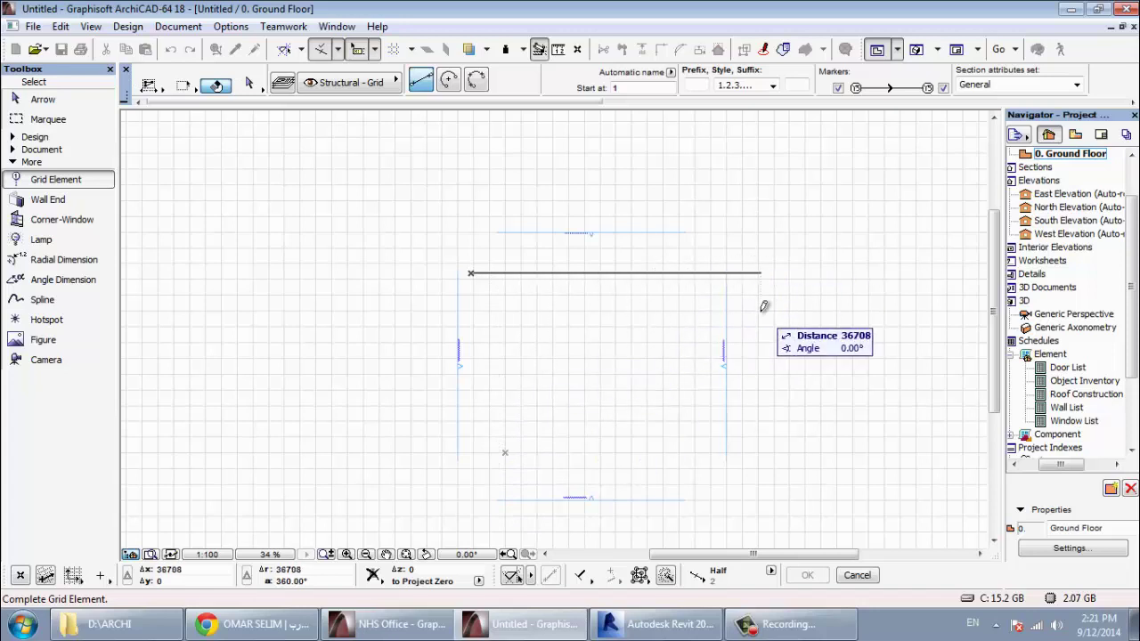
pyautogui.click(471, 489)
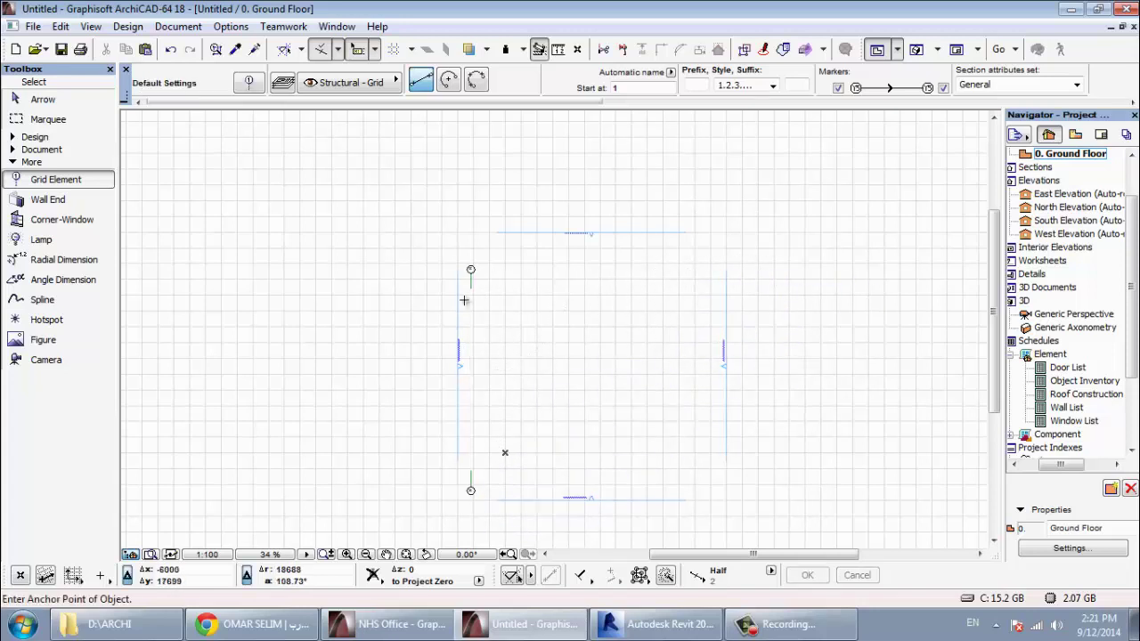
pyautogui.scroll(3, 477, 291)
pyautogui.scroll(-2, 467, 230)
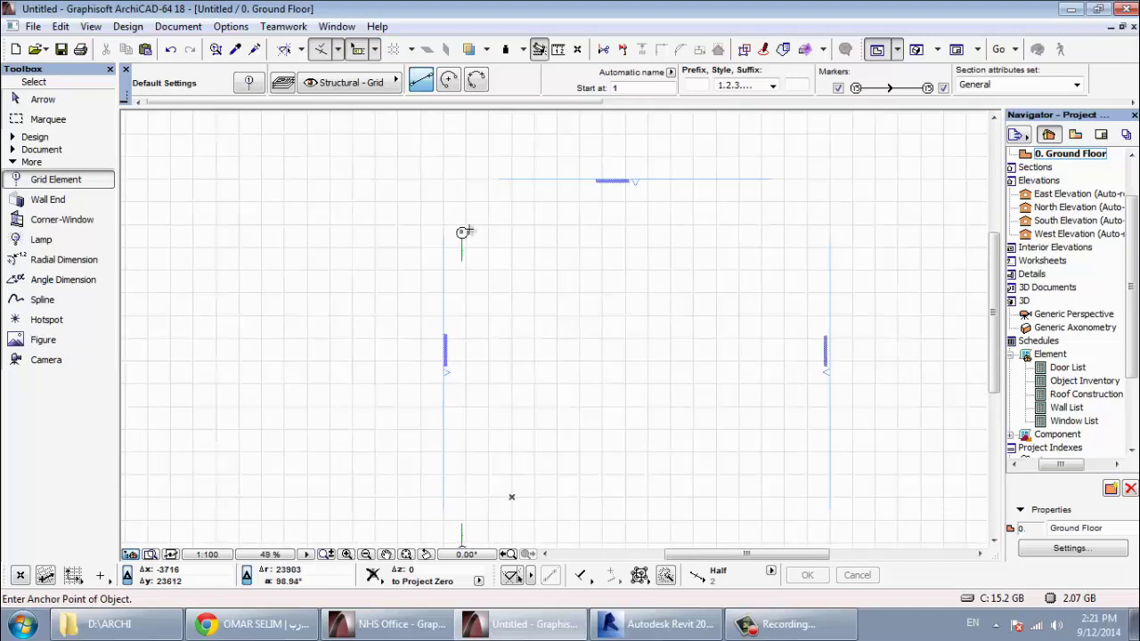
pyautogui.scroll(2, 472, 228)
pyautogui.press('Escape')
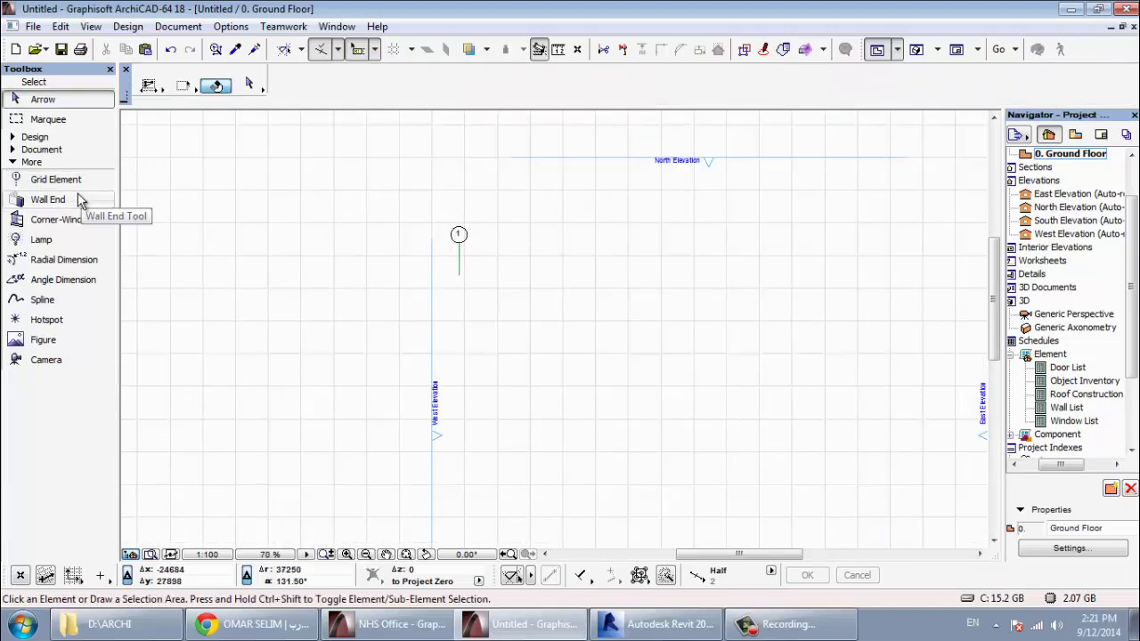
# Set up the next grid element's naming with prefix Y and the Roman numeral style.
pyautogui.click(53, 180)
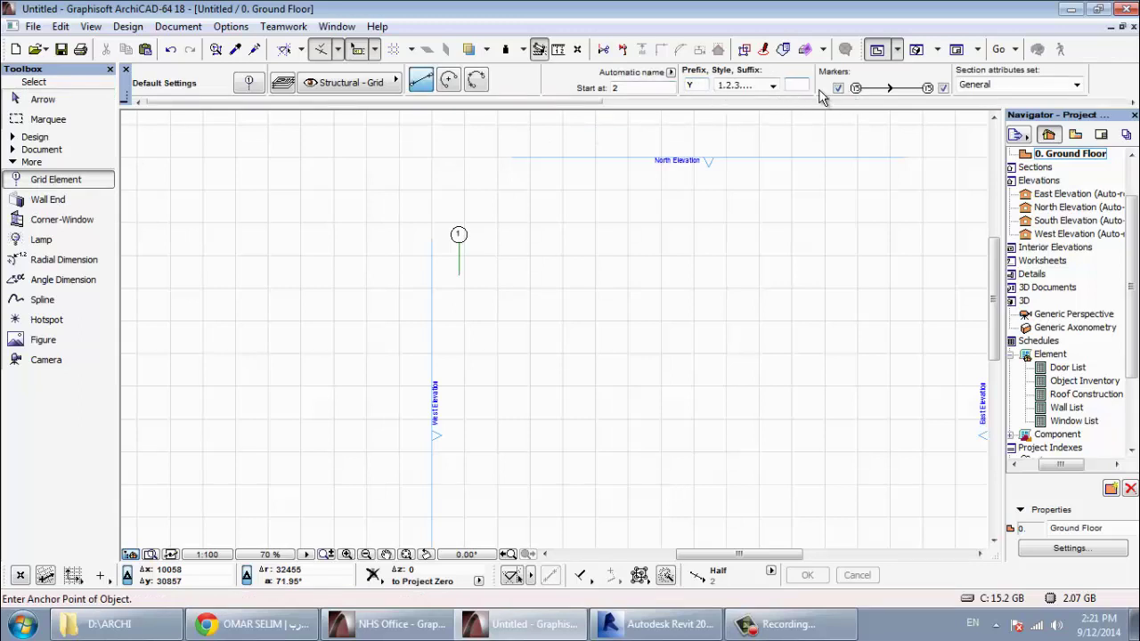
pyautogui.click(772, 85)
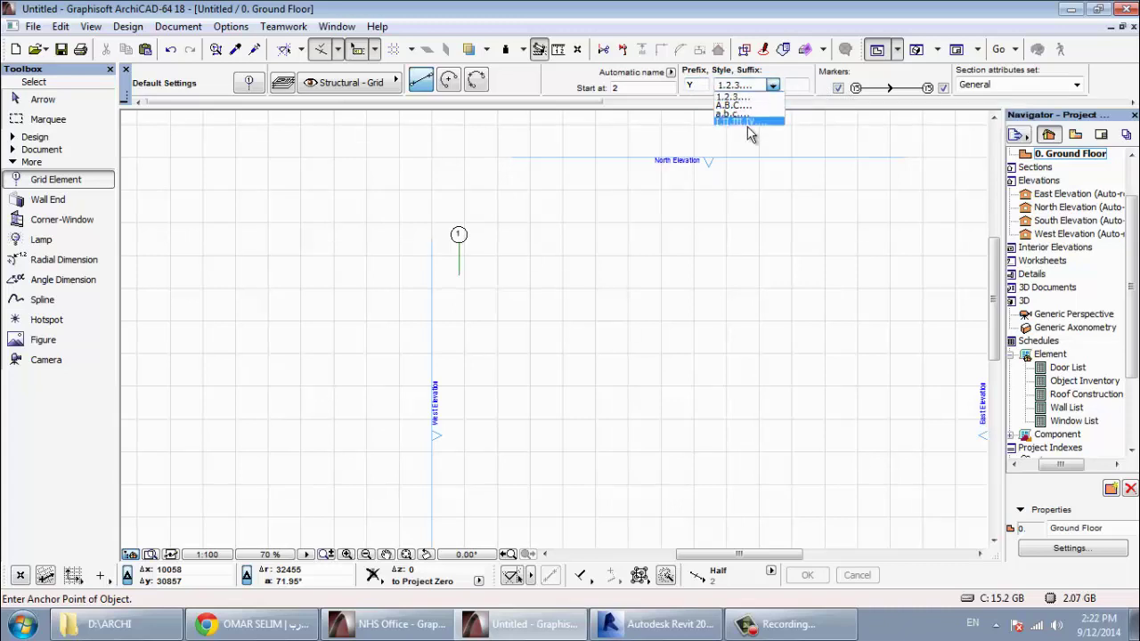
pyautogui.click(748, 123)
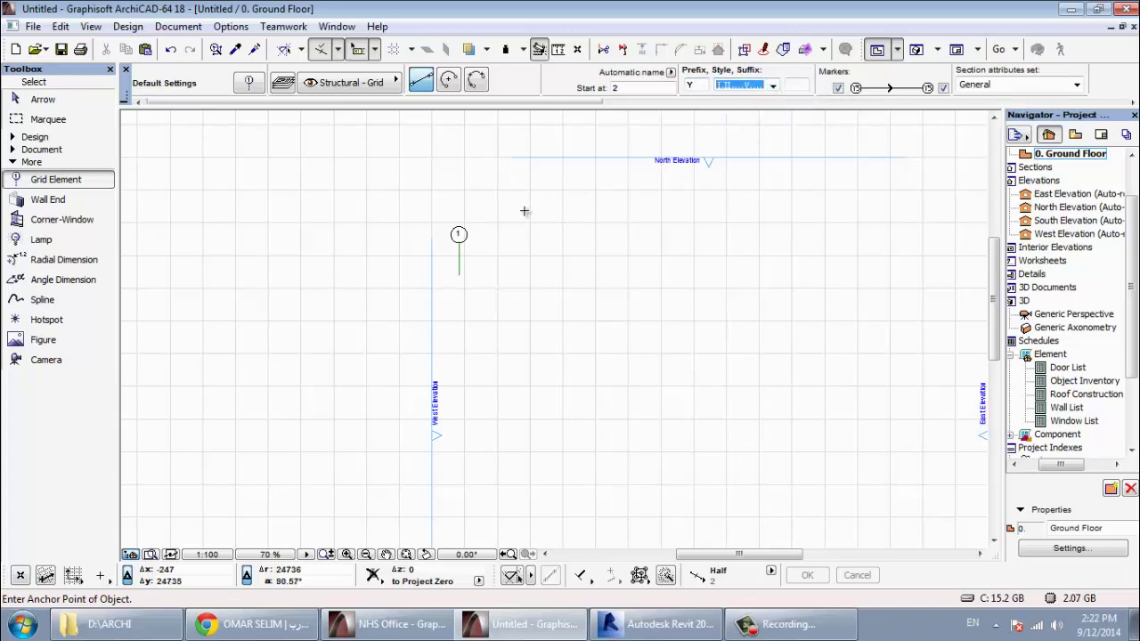
# Draw a second vertical grid line a short distance to the right of grid line 1.
pyautogui.click(509, 231)
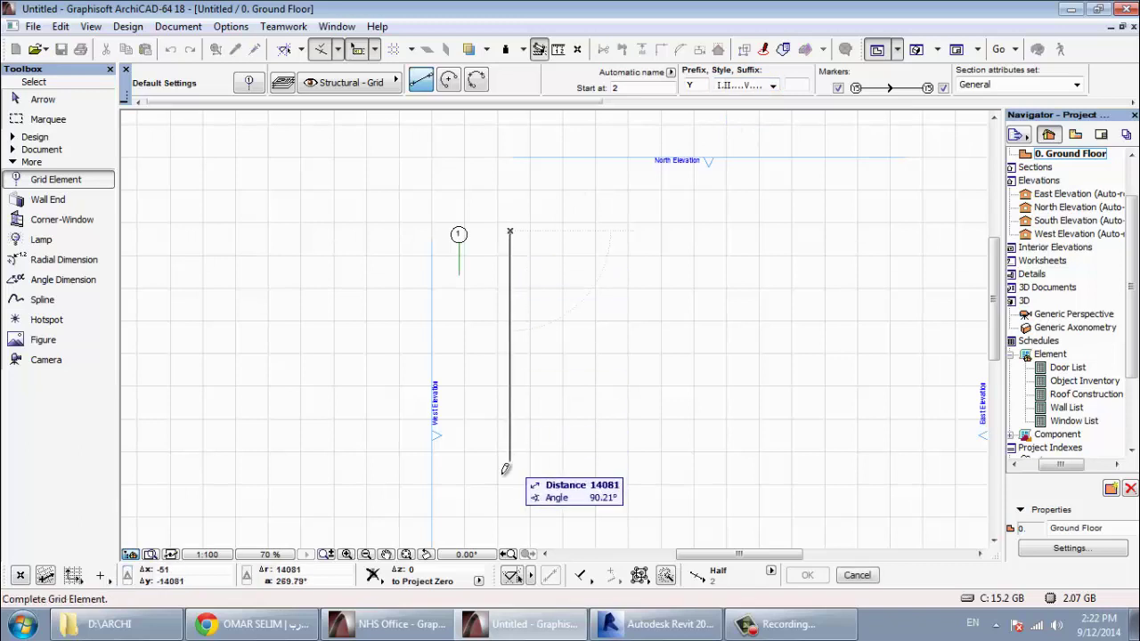
pyautogui.click(508, 538)
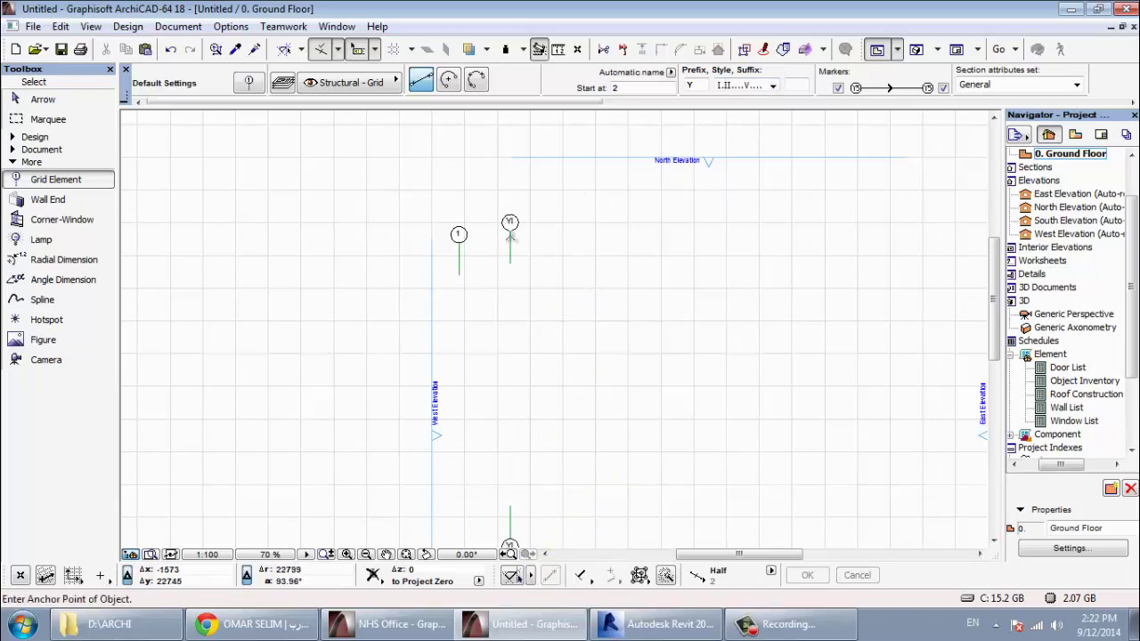
pyautogui.scroll(3, 519, 232)
pyautogui.scroll(-4, 575, 246)
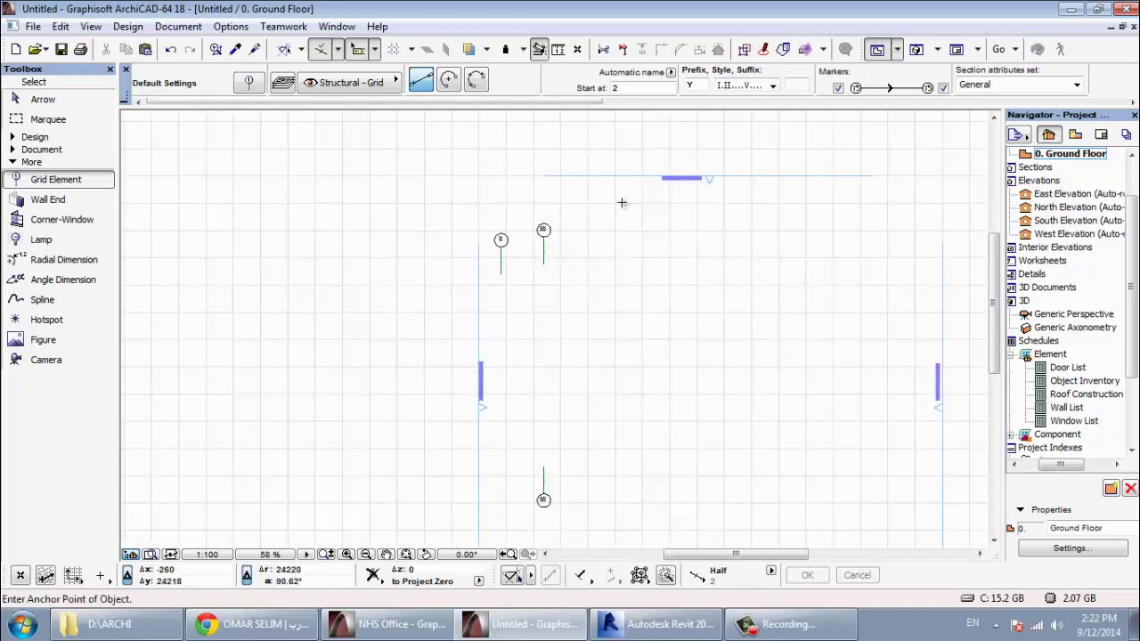
# Draw a third vertical grid line to the right of the second one, keeping the Roman numeral naming style.
pyautogui.click(771, 86)
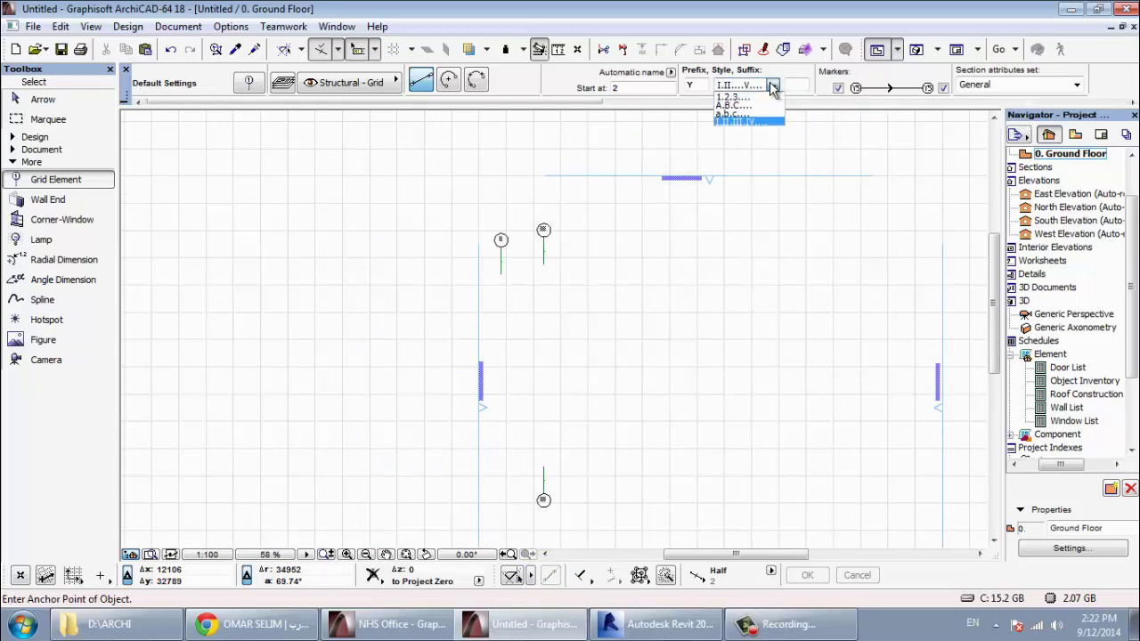
pyautogui.click(744, 121)
pyautogui.click(588, 228)
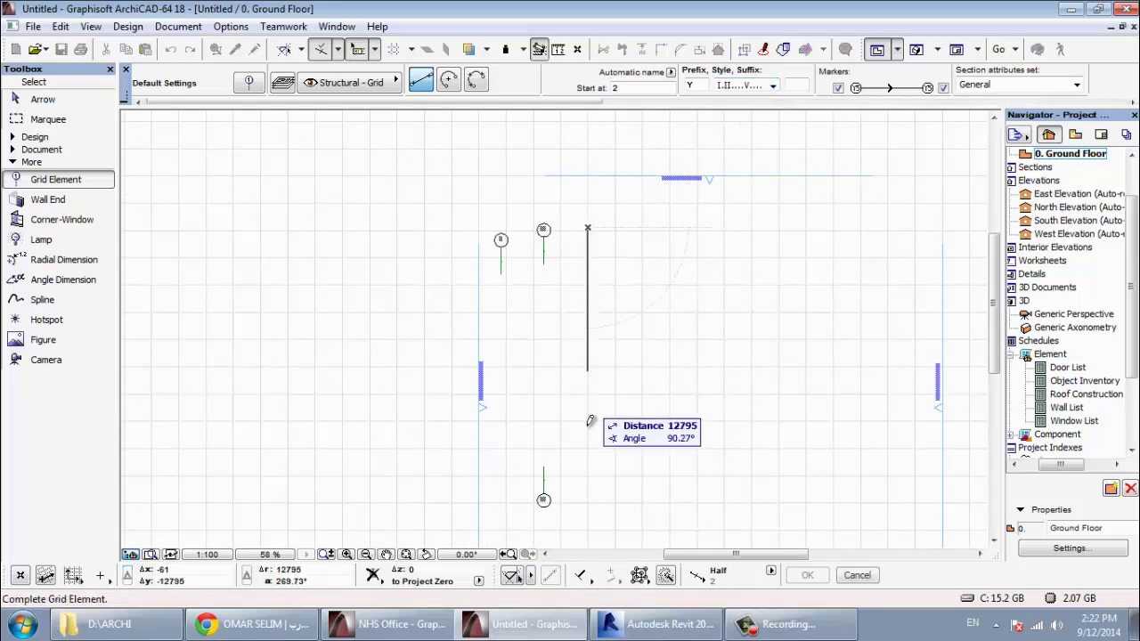
pyautogui.click(588, 498)
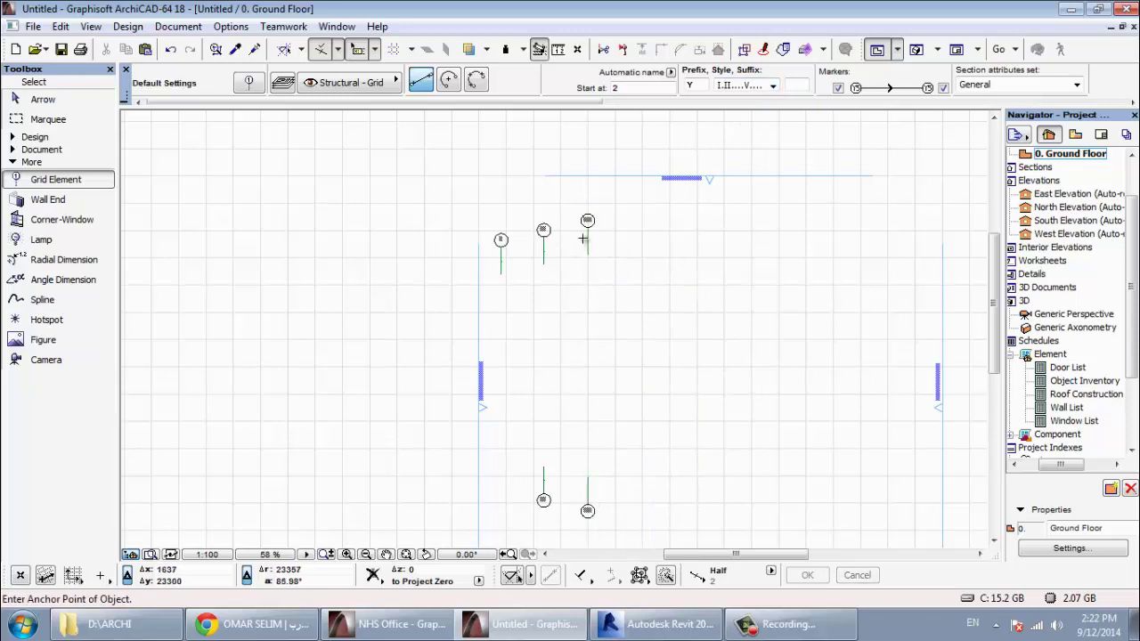
pyautogui.scroll(5, 574, 214)
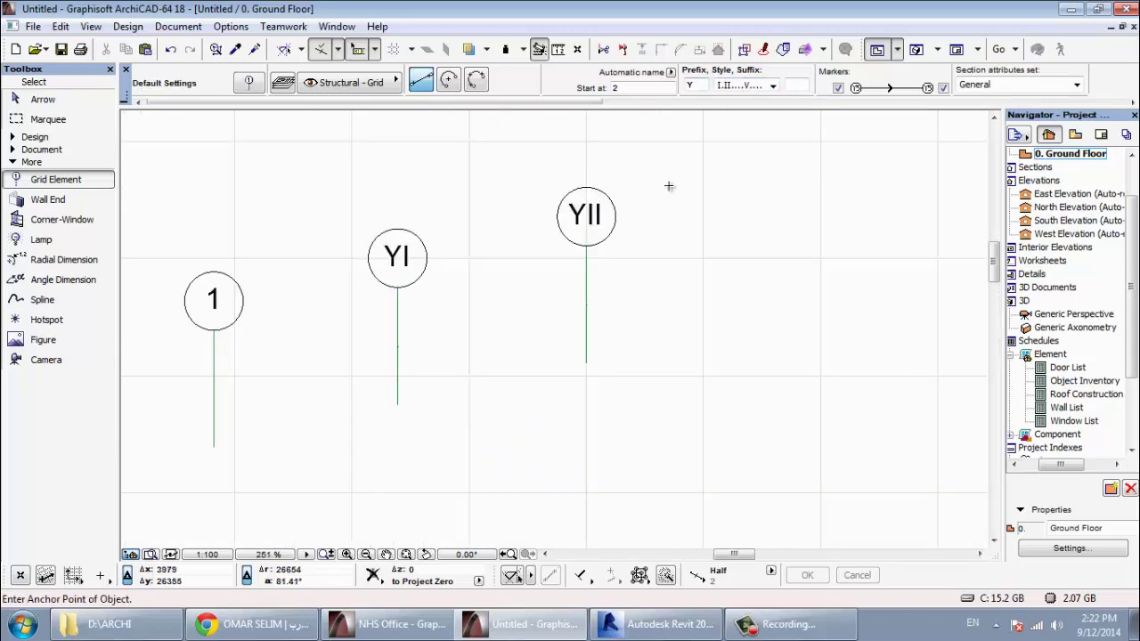
pyautogui.scroll(-4, 608, 317)
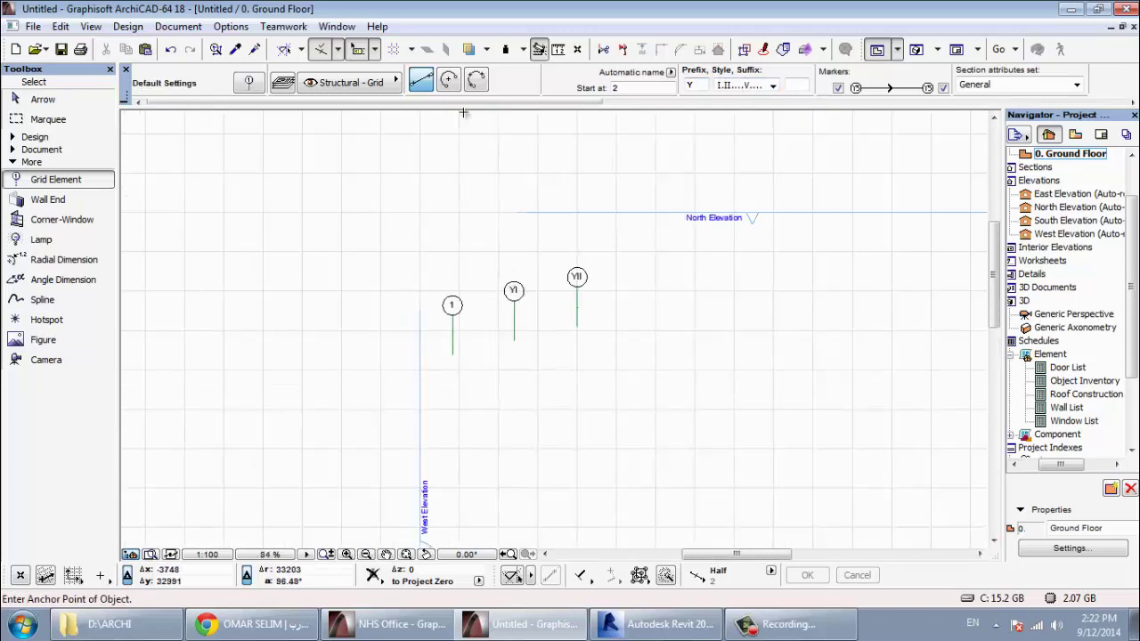
# Draw a curved grid element with the centre and radius method, radius about 8670, sweeping clockwise from directly above its centre.
pyautogui.click(449, 82)
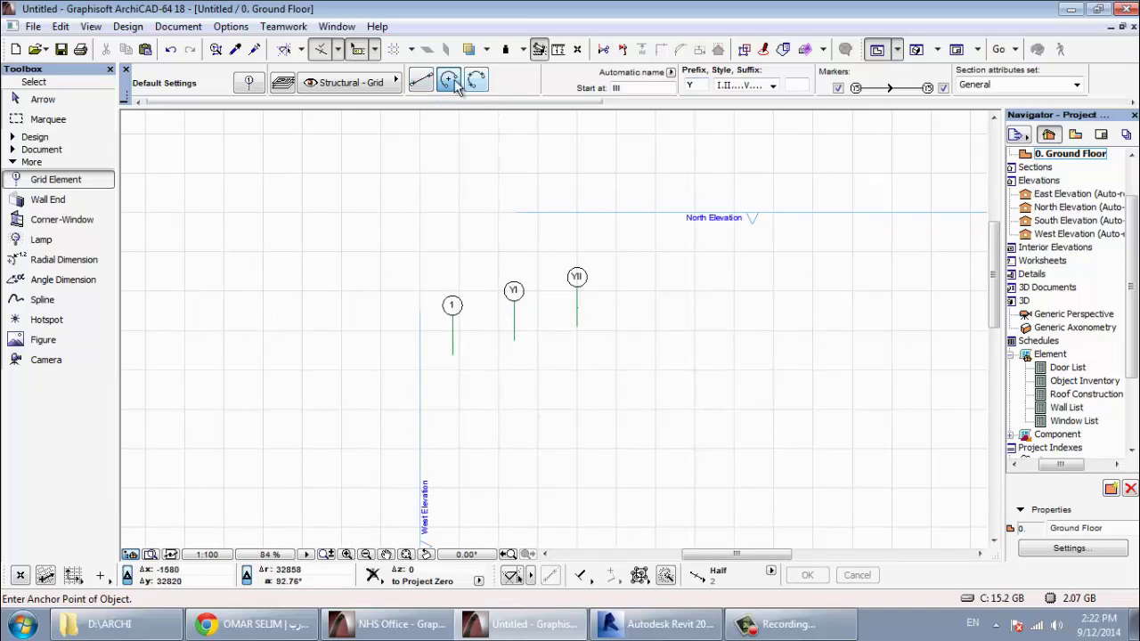
pyautogui.click(677, 408)
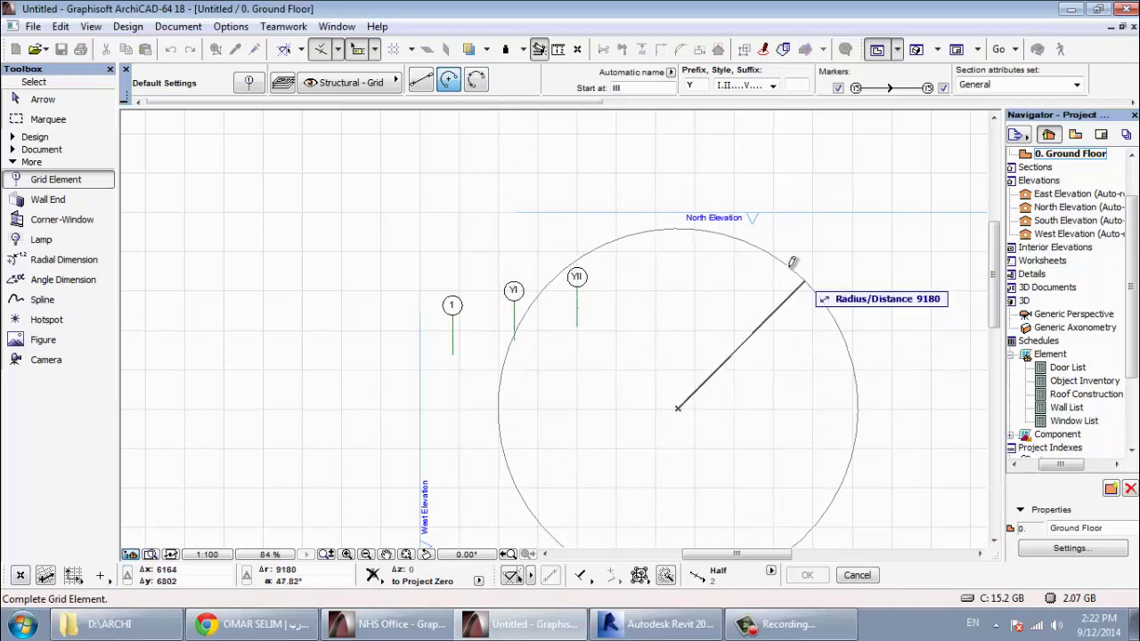
pyautogui.click(679, 238)
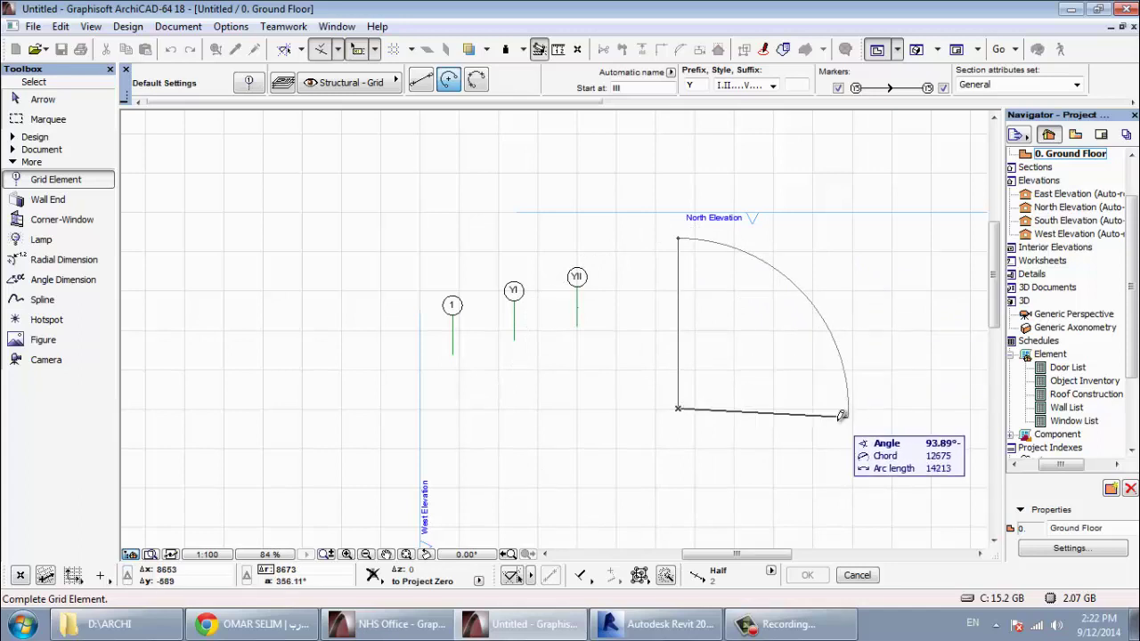
pyautogui.click(717, 486)
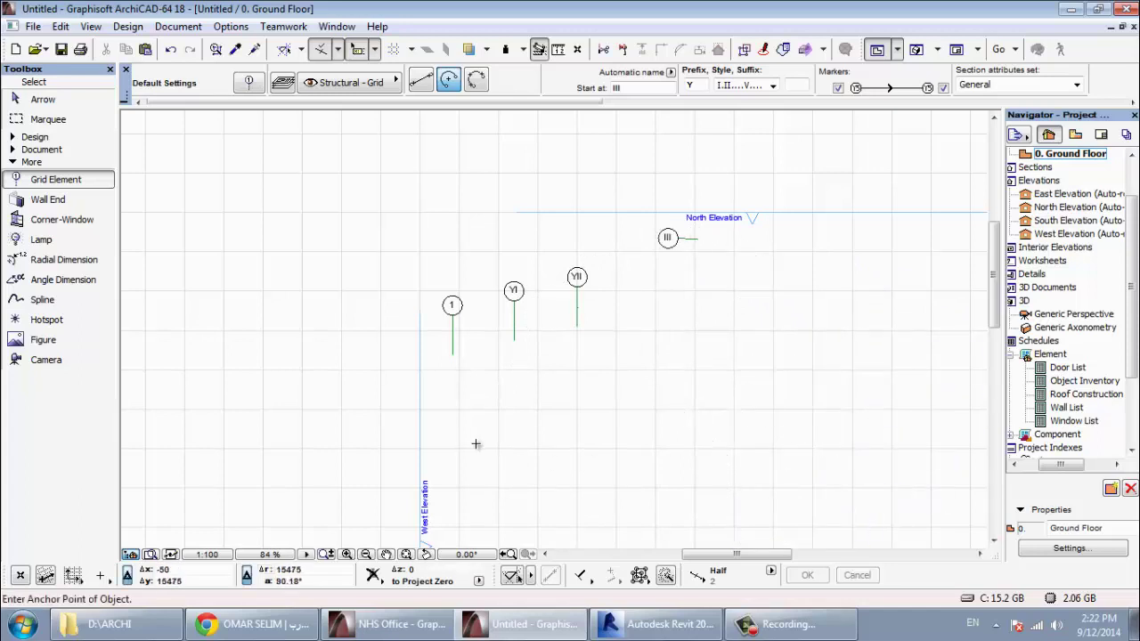
pyautogui.scroll(-2, 712, 316)
pyautogui.scroll(1, 744, 500)
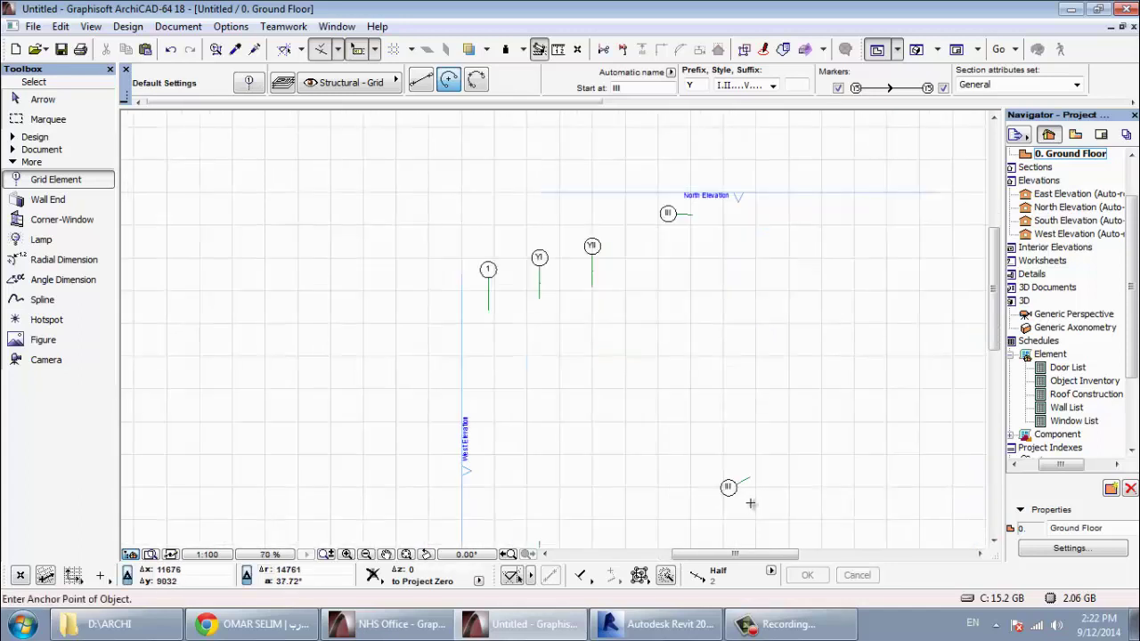
pyautogui.scroll(-1, 609, 318)
pyautogui.press('Escape')
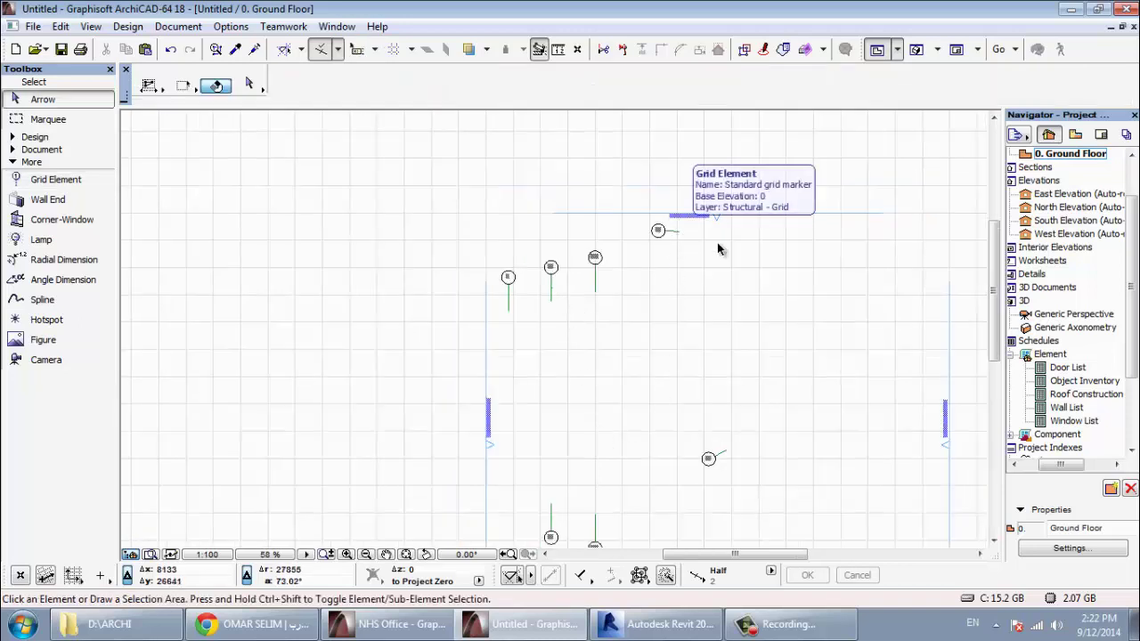
# Set the curved grid element III to display its entire grid line on the floor plan.
pyautogui.click(725, 456)
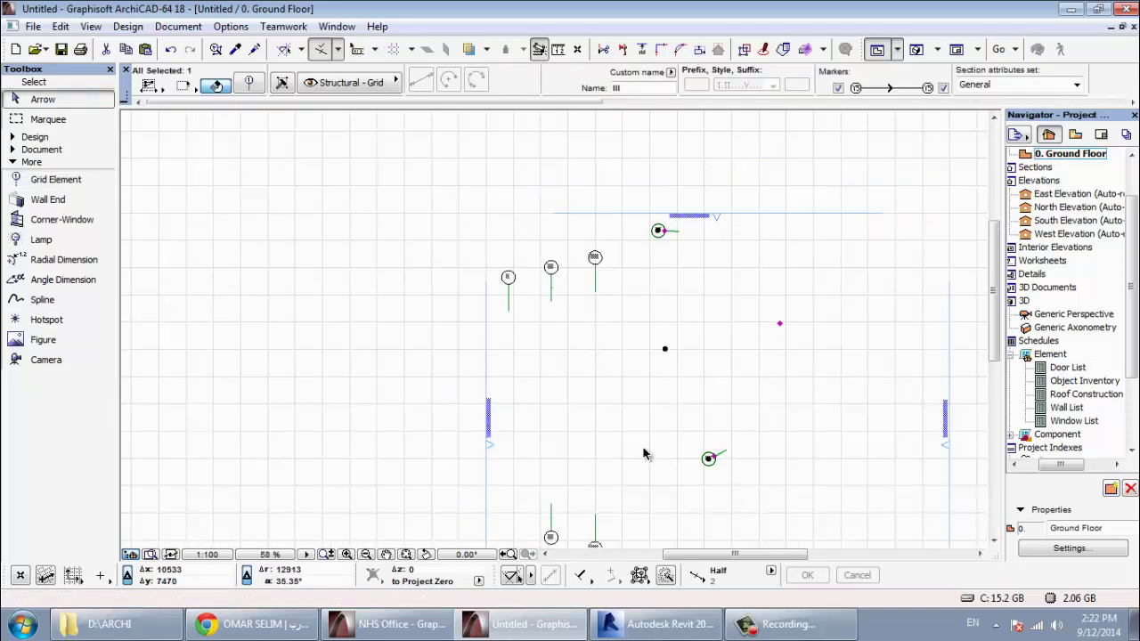
pyautogui.click(248, 84)
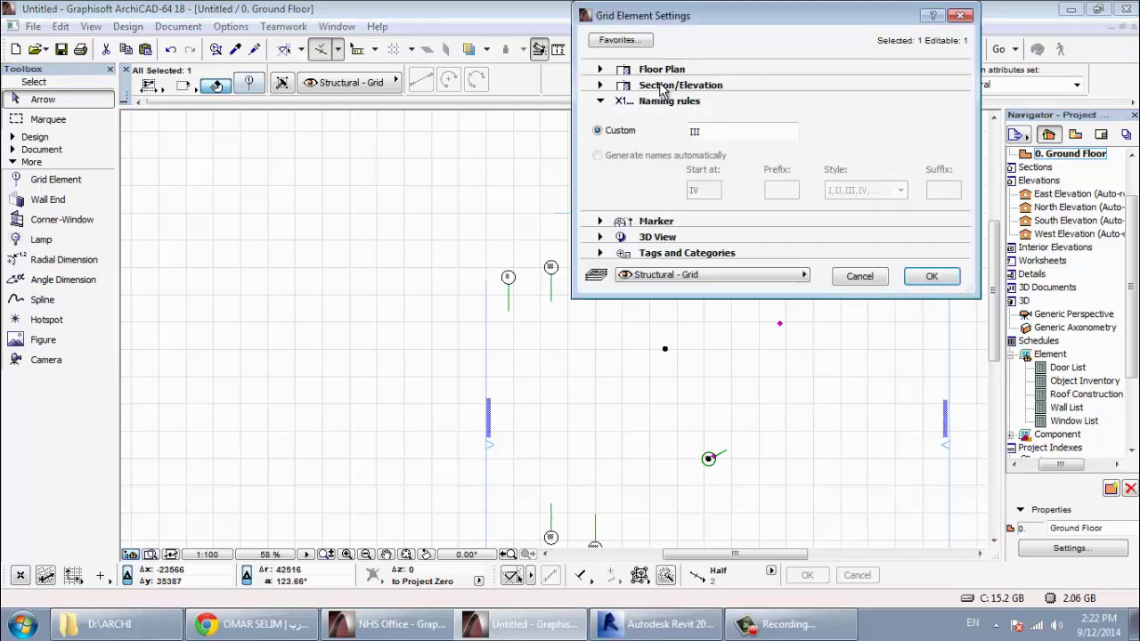
pyautogui.click(668, 71)
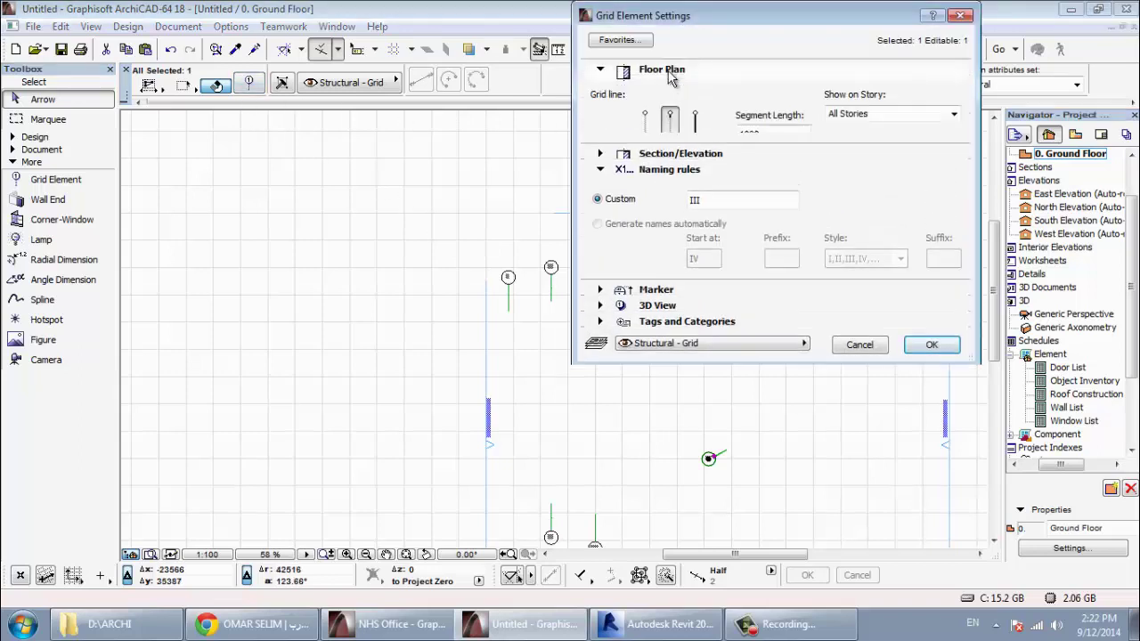
pyautogui.click(645, 124)
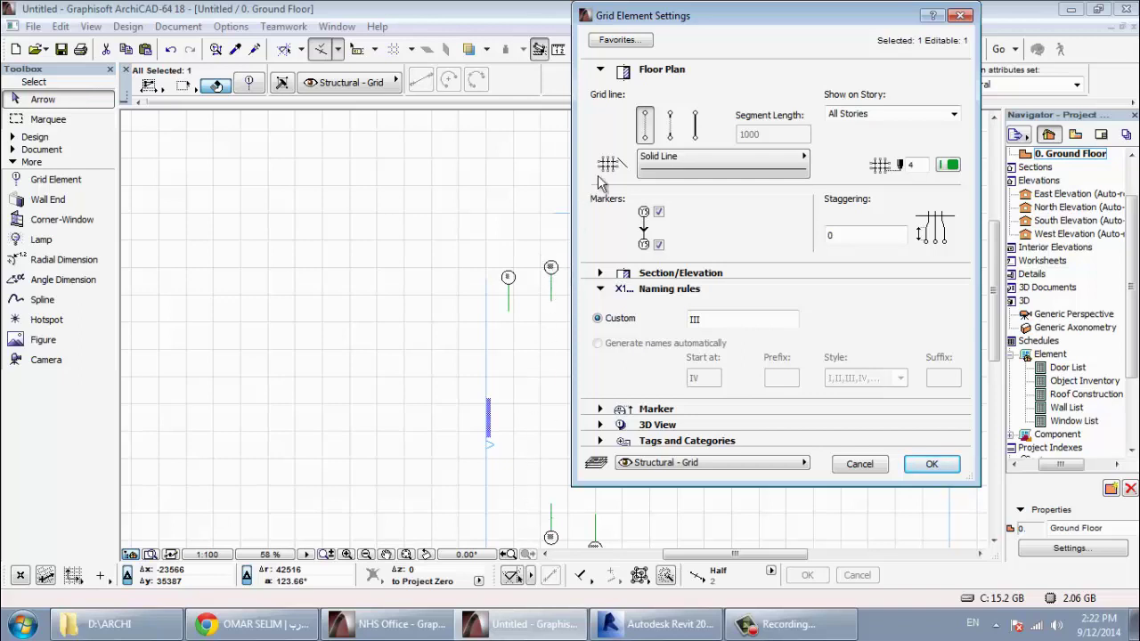
pyautogui.click(673, 125)
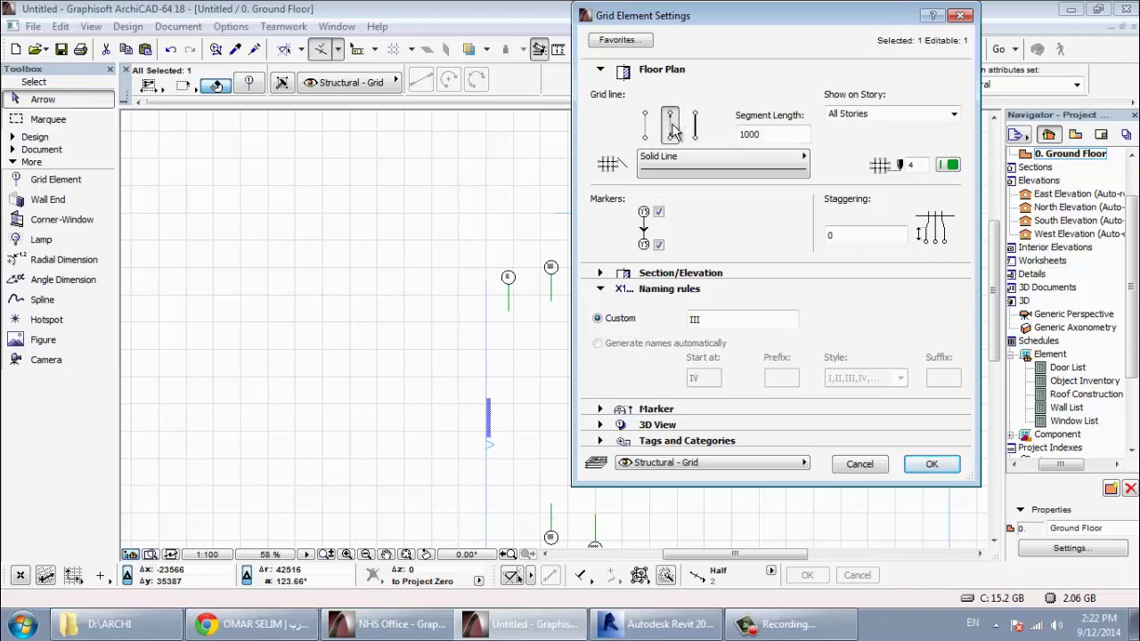
pyautogui.moveTo(779, 135); pyautogui.dragTo(738, 134)
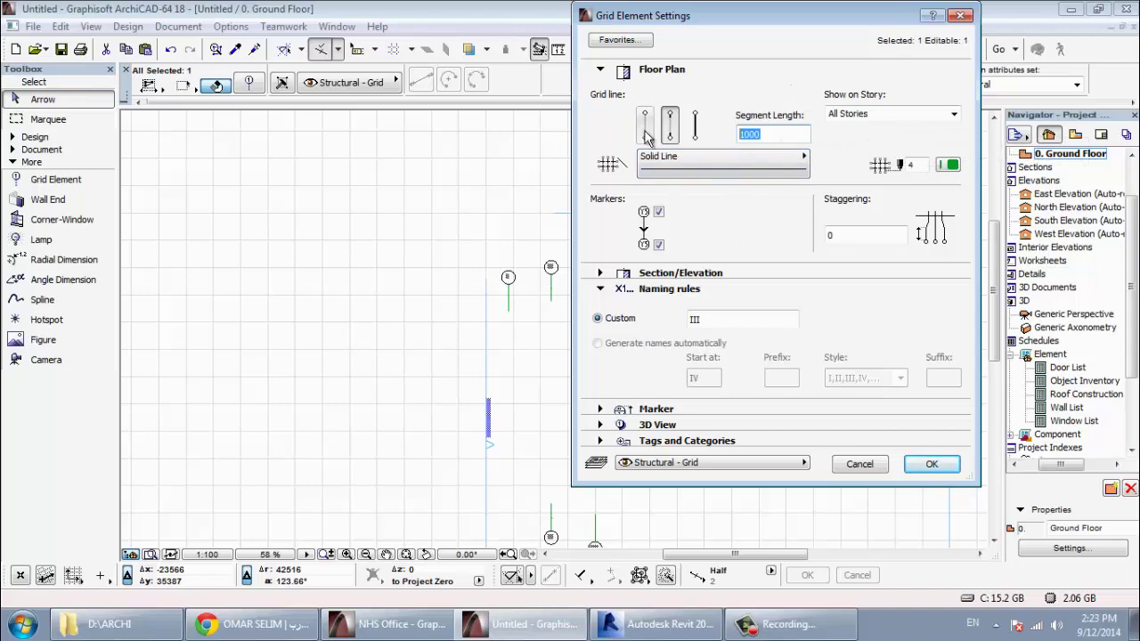
pyautogui.click(694, 124)
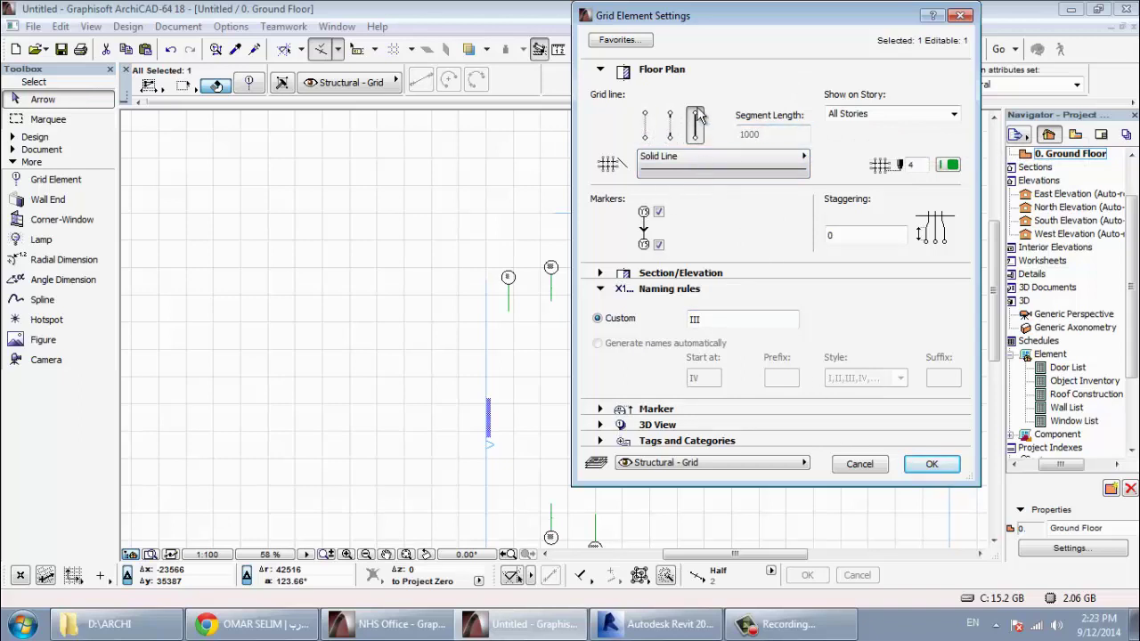
# Browse the grid line types and the Show on Story options, keeping Solid Line and All Stories.
pyautogui.click(804, 169)
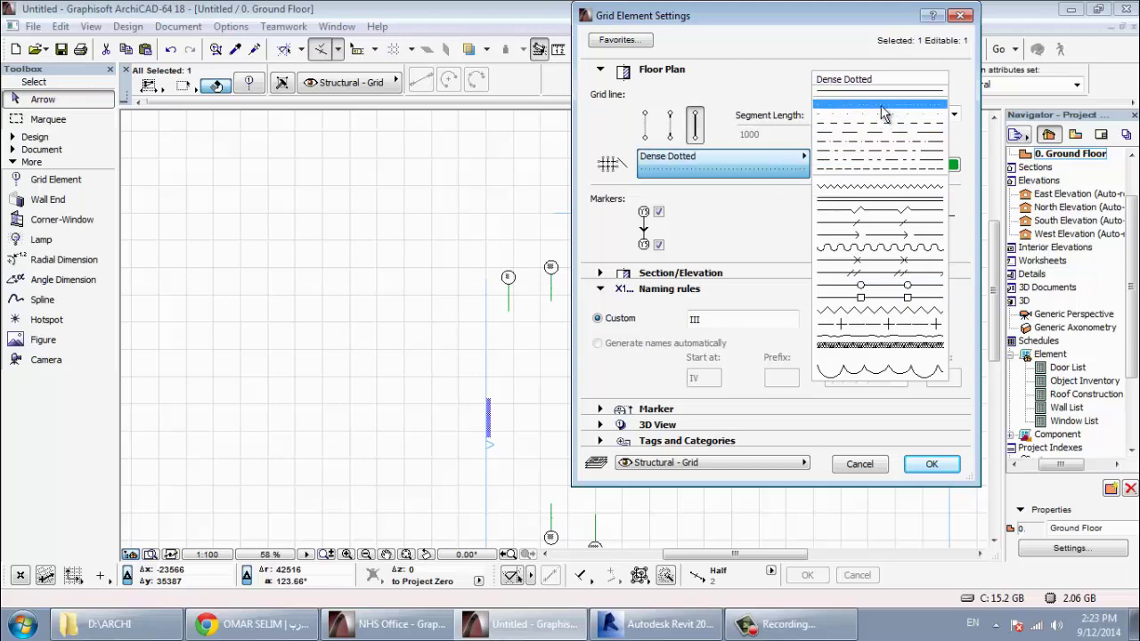
pyautogui.click(722, 78)
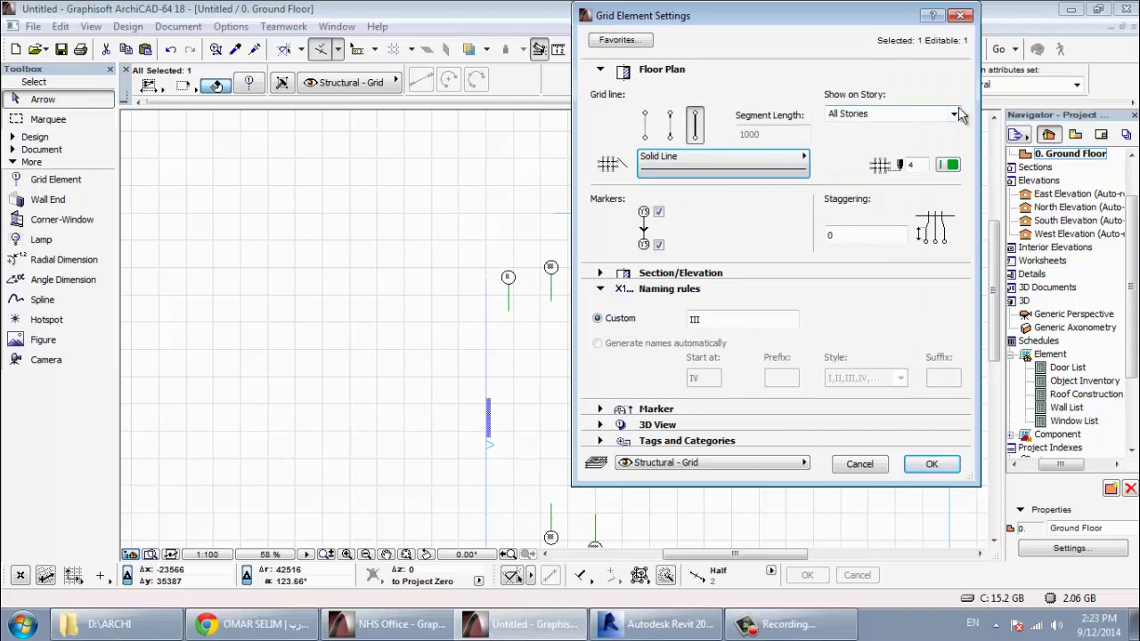
pyautogui.click(953, 114)
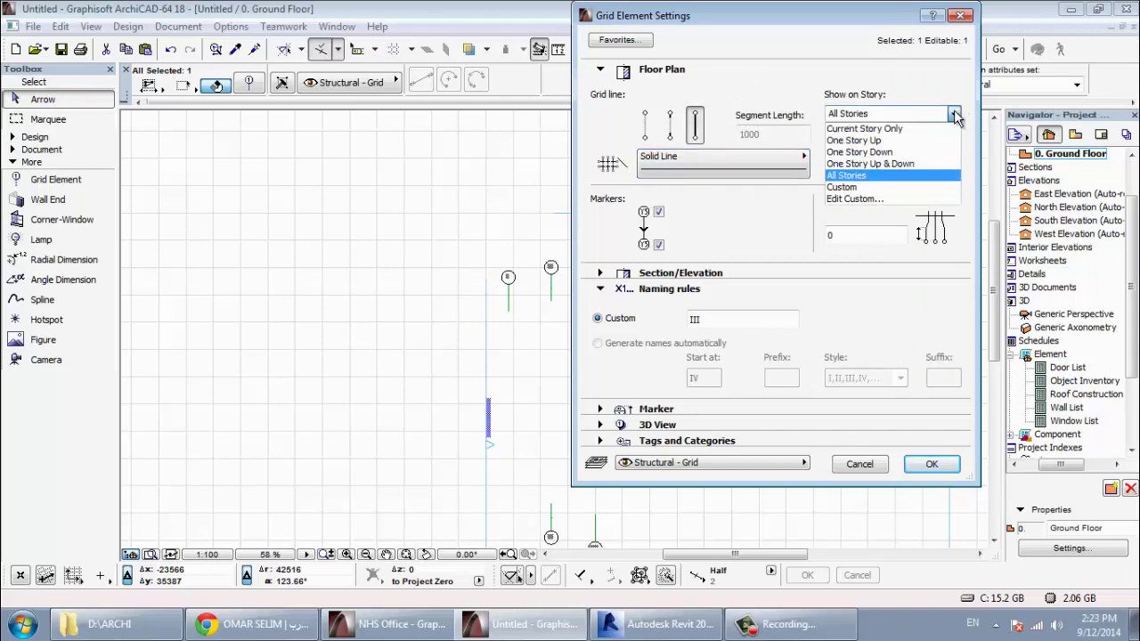
pyautogui.click(953, 115)
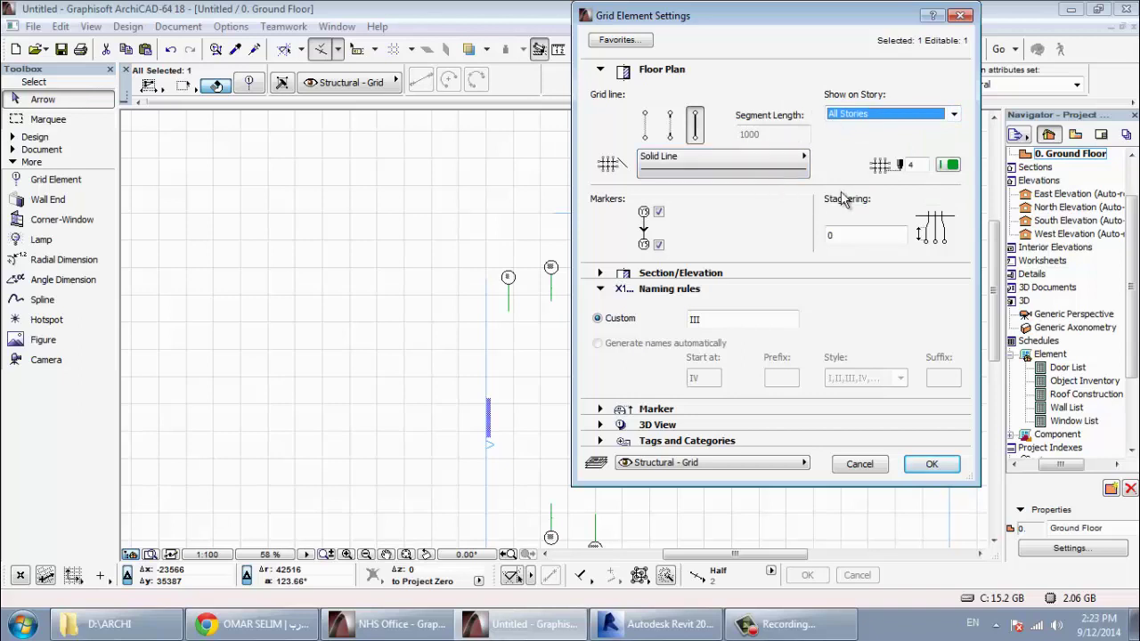
# Set the floor plan line pen of the curved grid element to the blue pen 5.
pyautogui.click(917, 166)
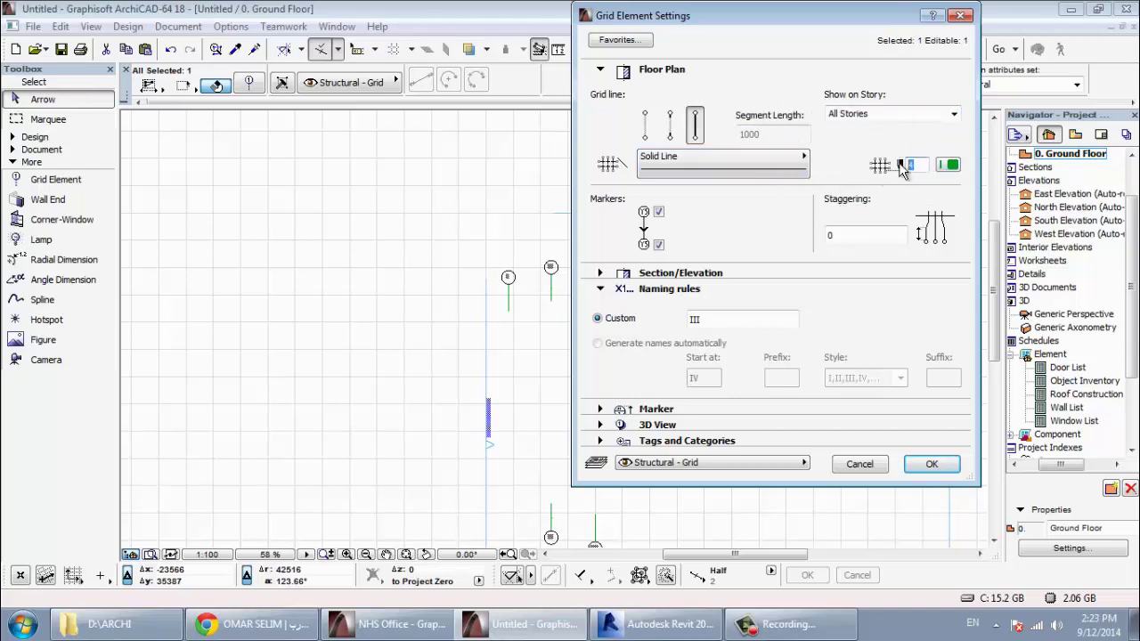
pyautogui.click(949, 165)
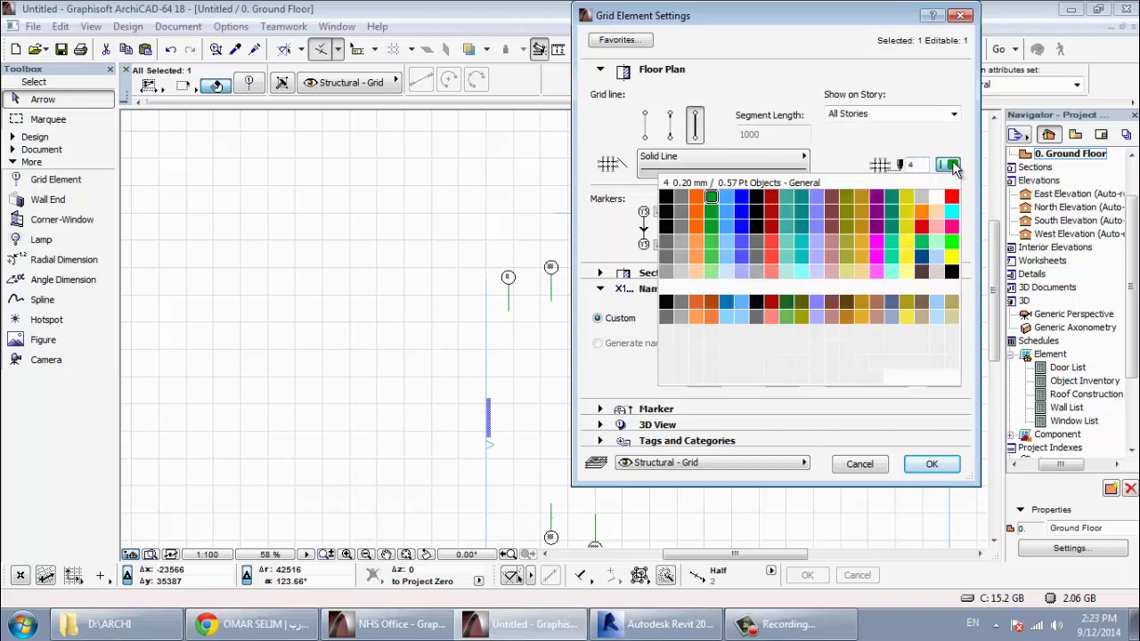
pyautogui.click(728, 199)
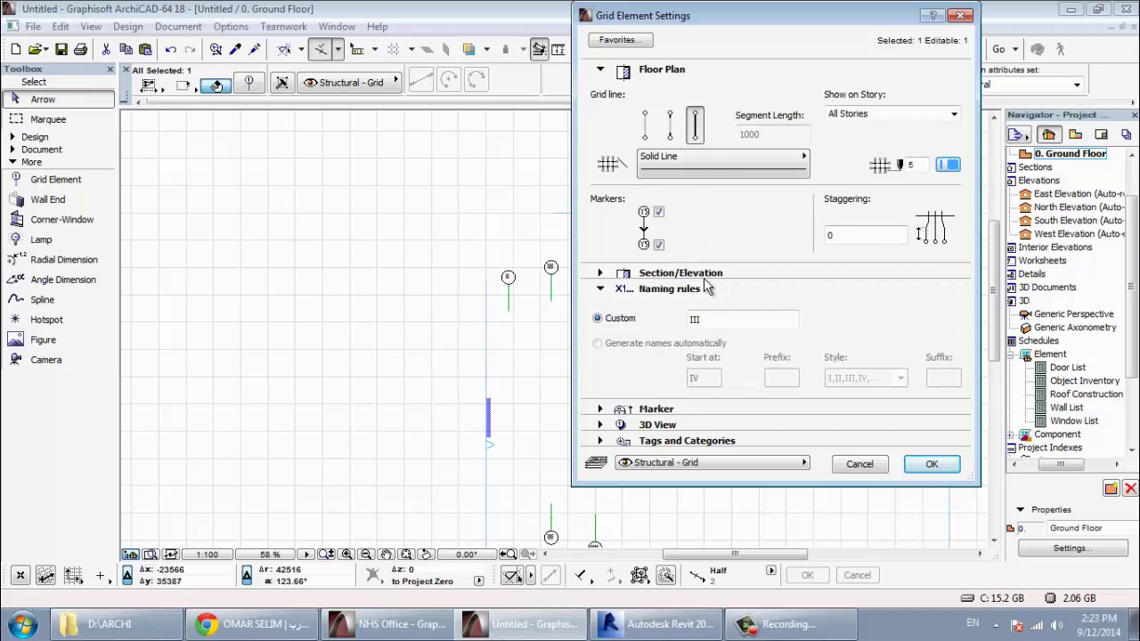
# Hide the first of the curved grid element's two floor plan markers, view its Section/Elevation settings and apply the changes.
pyautogui.click(658, 211)
pyautogui.moveTo(757, 27); pyautogui.dragTo(420, 32)
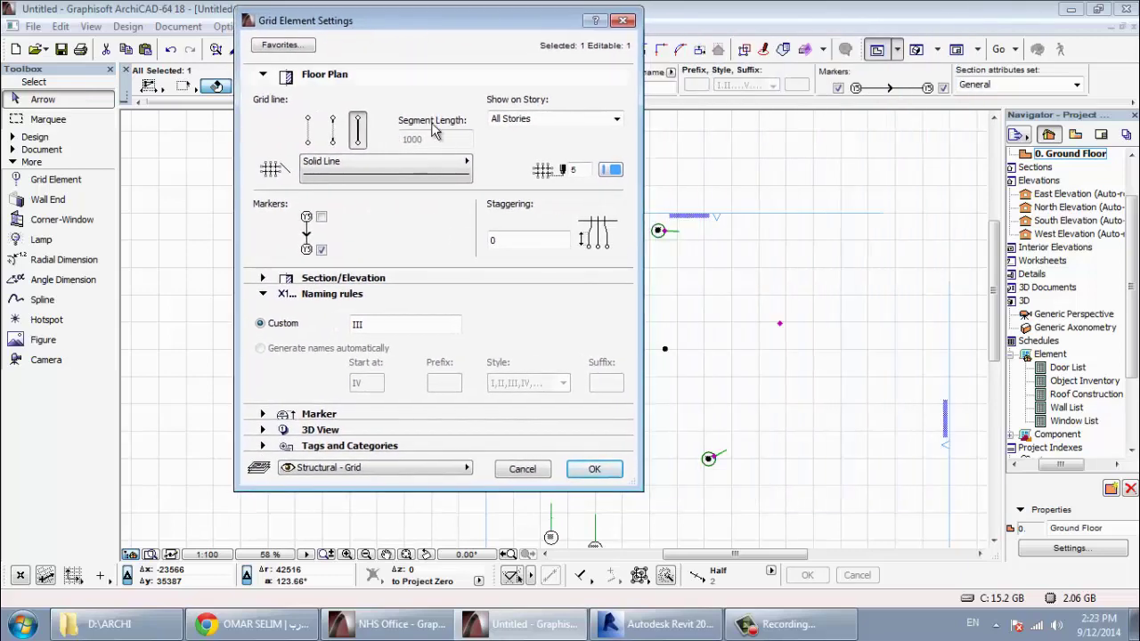
pyautogui.click(374, 278)
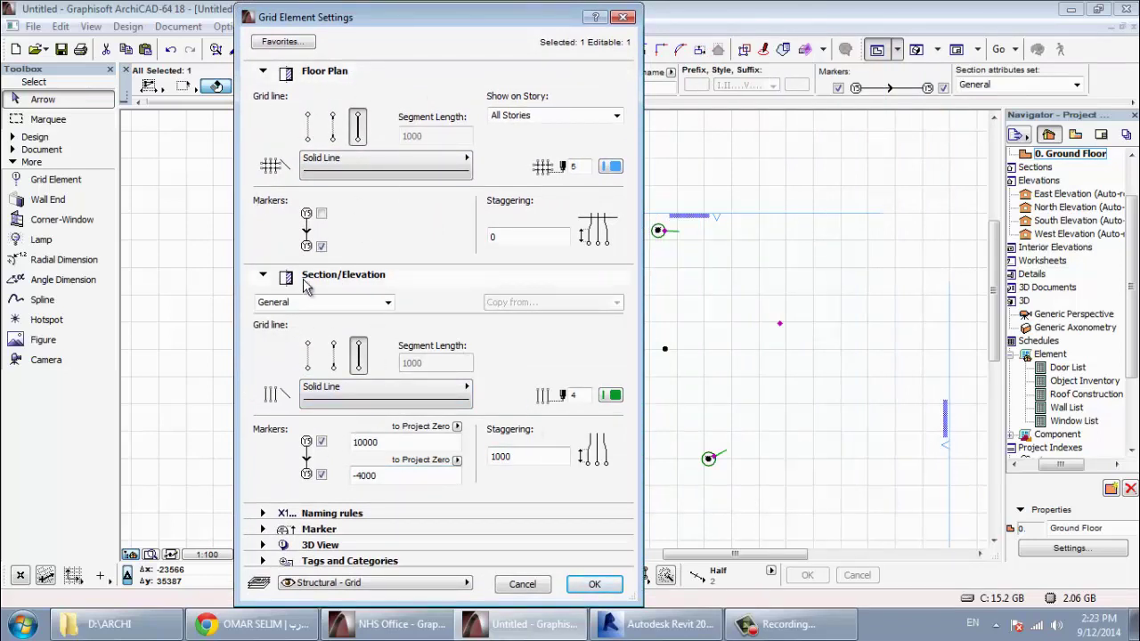
pyautogui.click(404, 280)
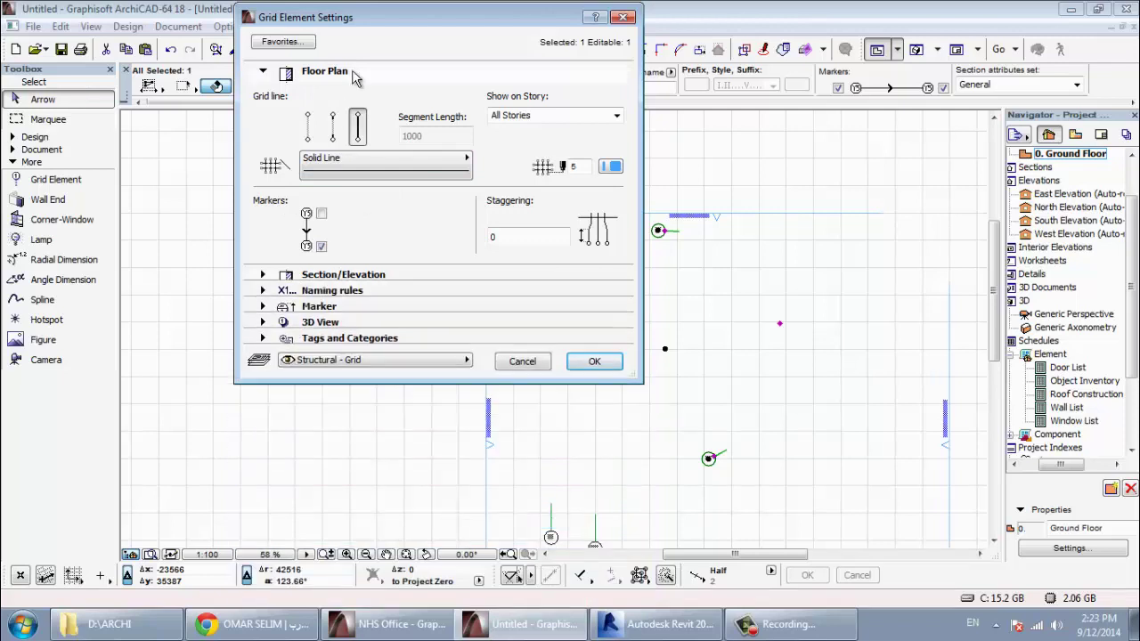
pyautogui.click(338, 72)
pyautogui.click(591, 174)
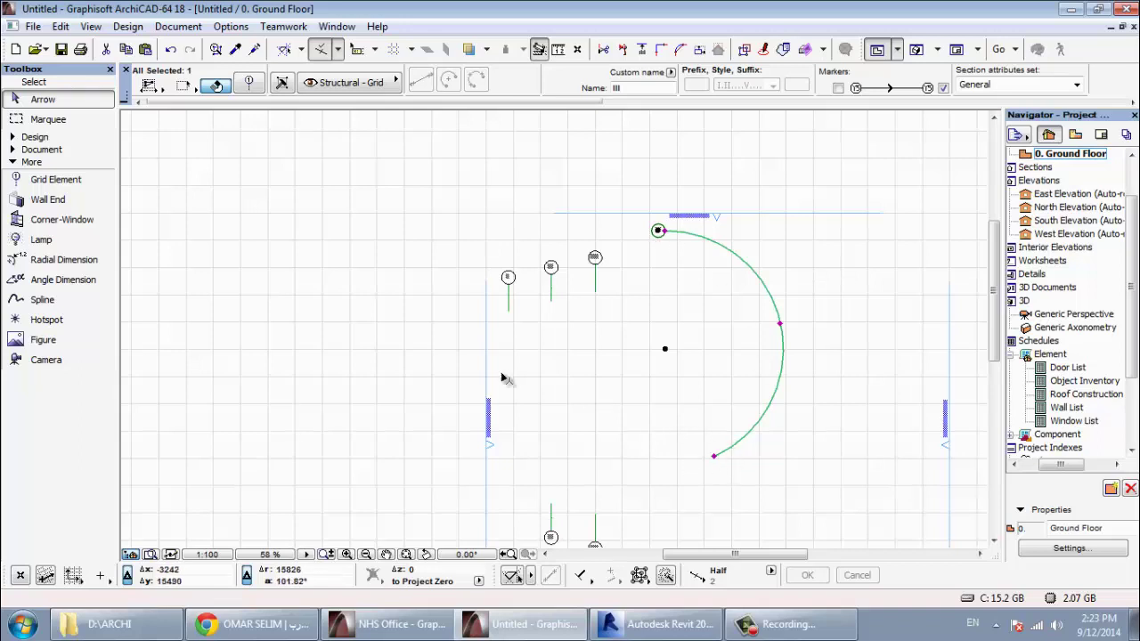
pyautogui.click(405, 316)
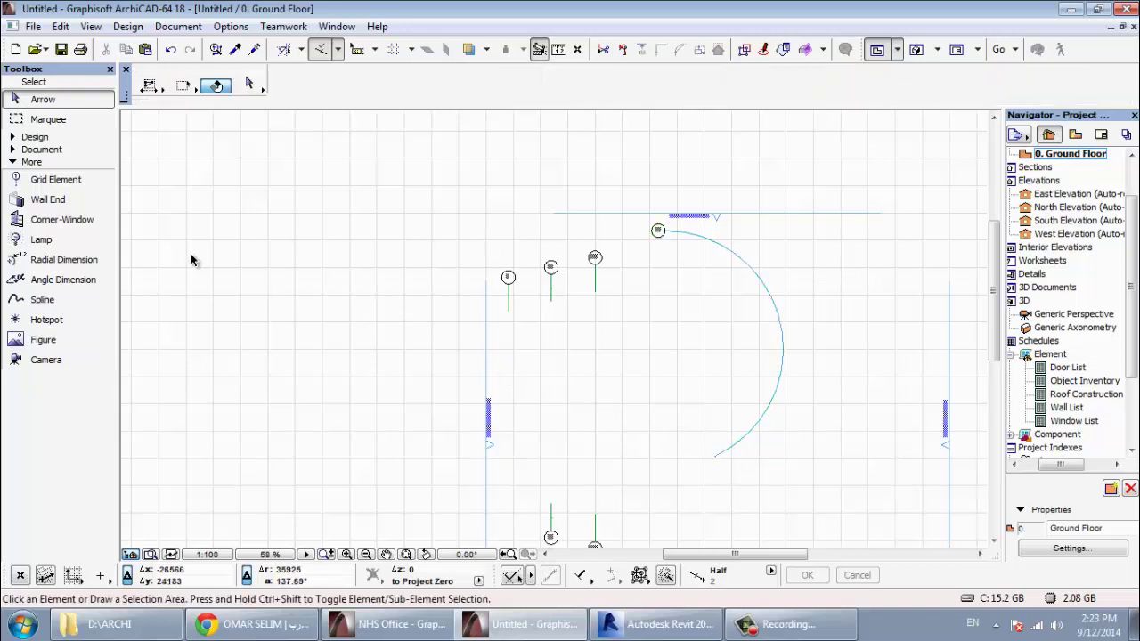
# Activate the Grid Element tool and open the naming rules in its default settings.
pyautogui.click(56, 180)
pyautogui.doubleClick(75, 181)
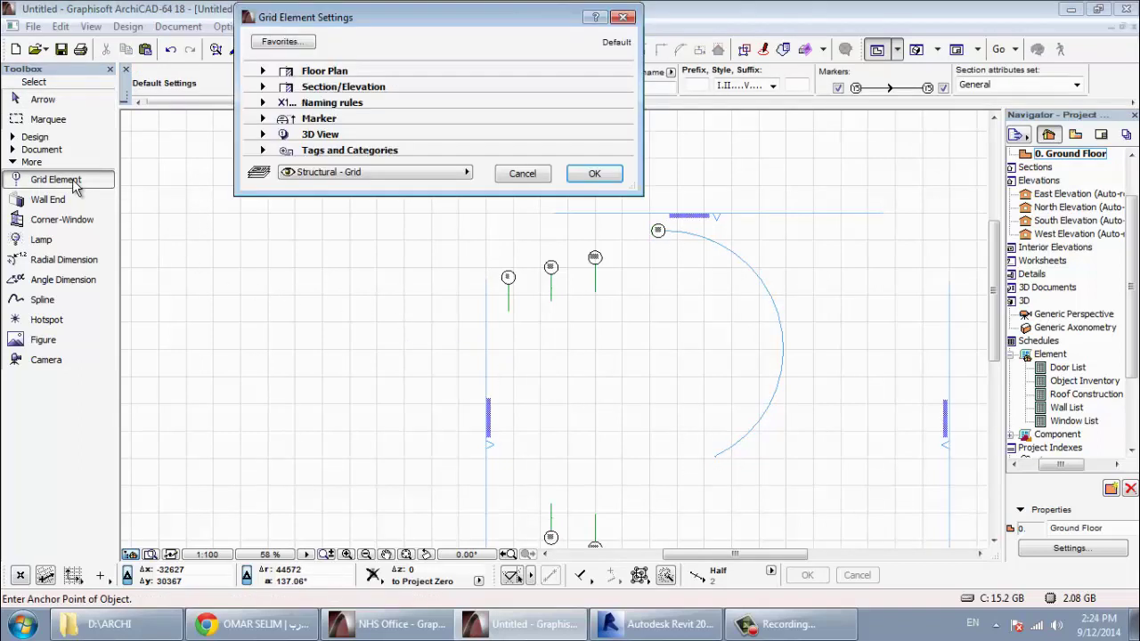
pyautogui.click(376, 105)
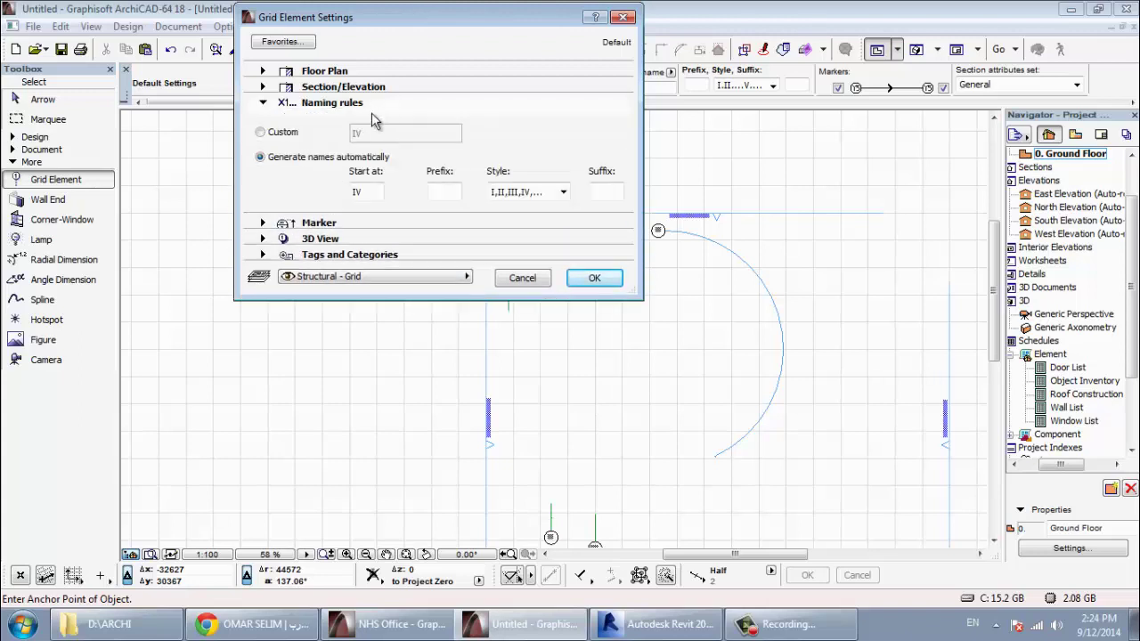
# Try a custom grid name DSAD, and return to generating names automatically.
pyautogui.click(267, 133)
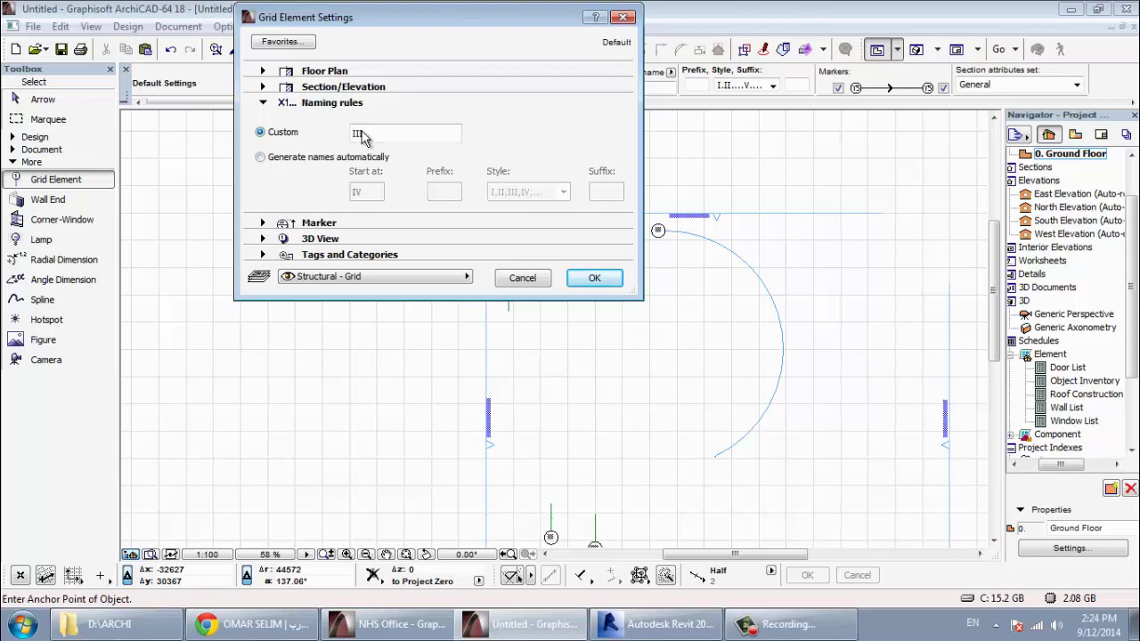
pyautogui.write('DSD')
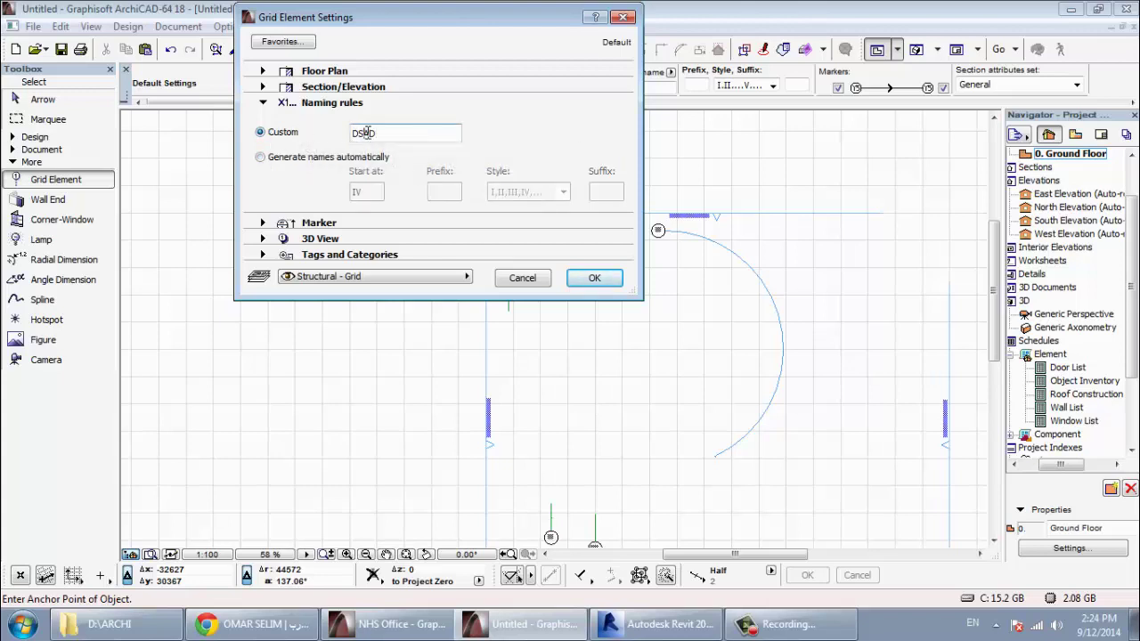
pyautogui.doubleClick(365, 133)
pyautogui.click(292, 158)
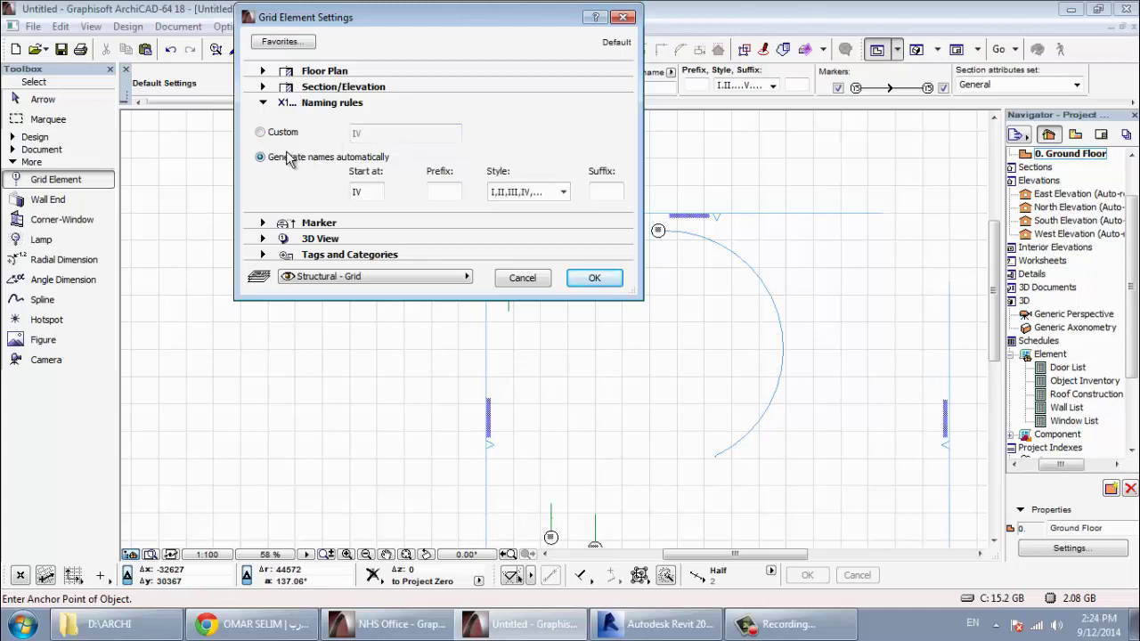
# Review the default Marker, 3D View and Floor Plan settings of the grid element and accept them as they are.
pyautogui.click(353, 225)
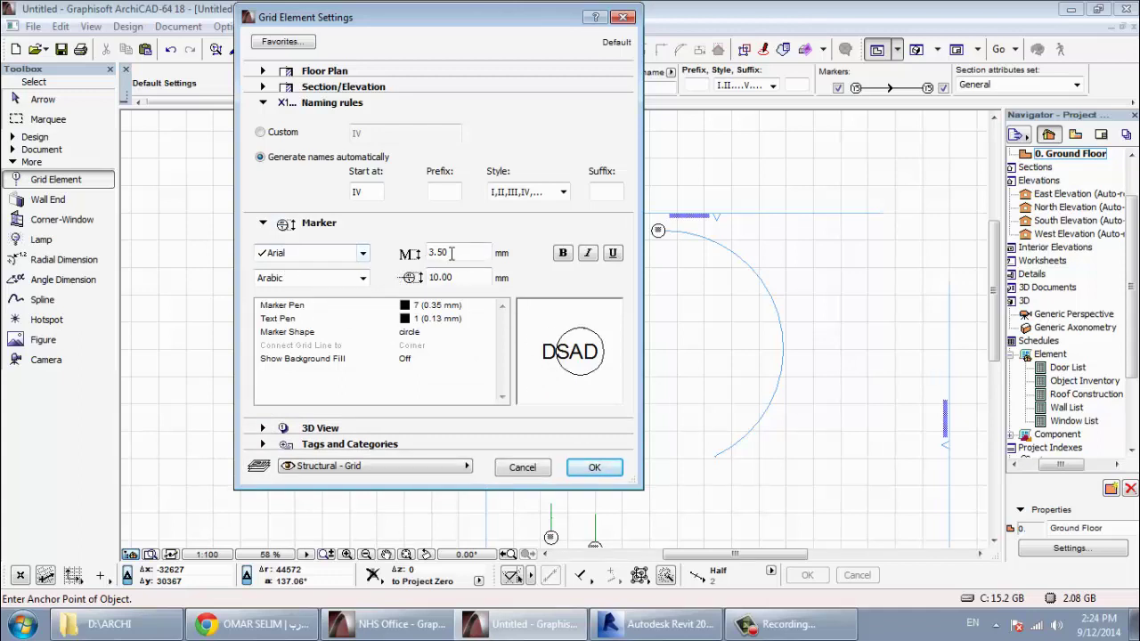
pyautogui.click(367, 428)
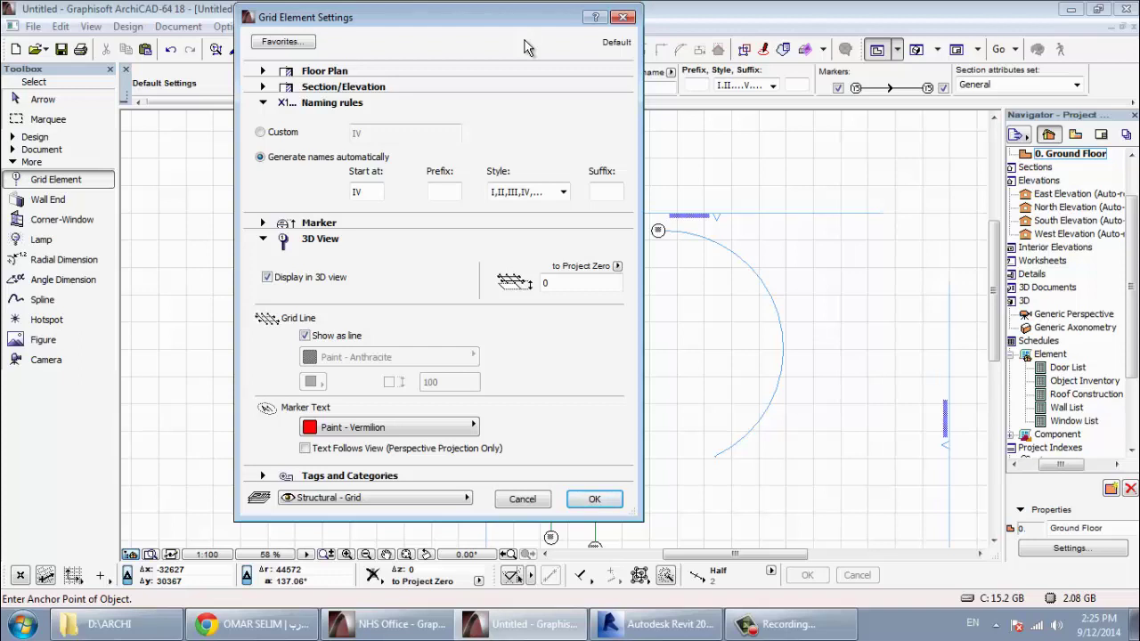
pyautogui.click(325, 78)
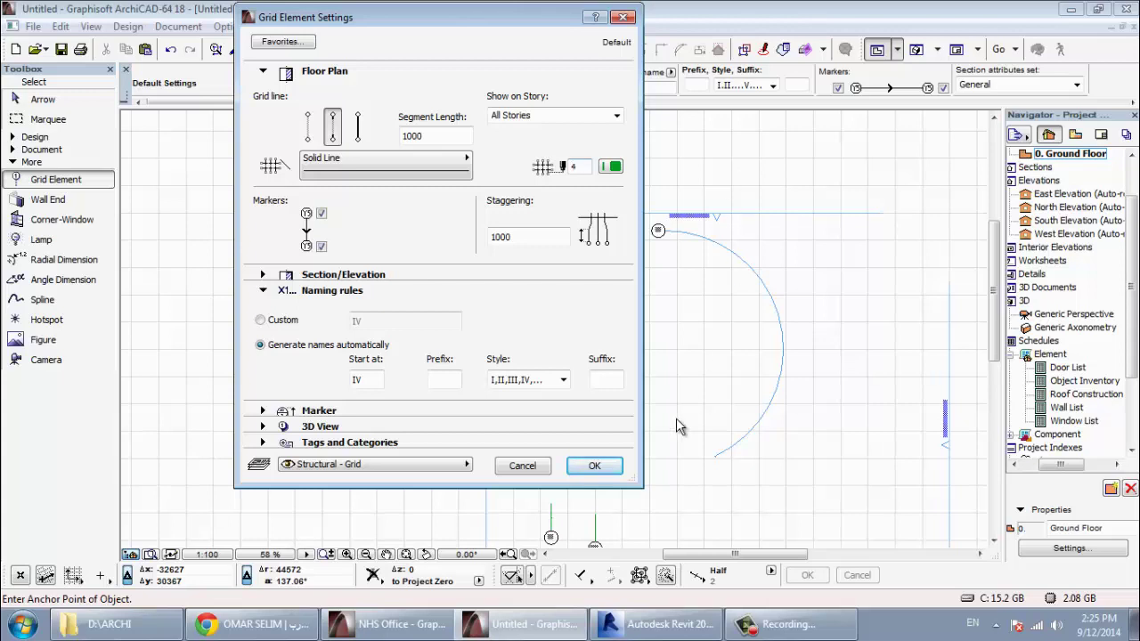
pyautogui.click(594, 465)
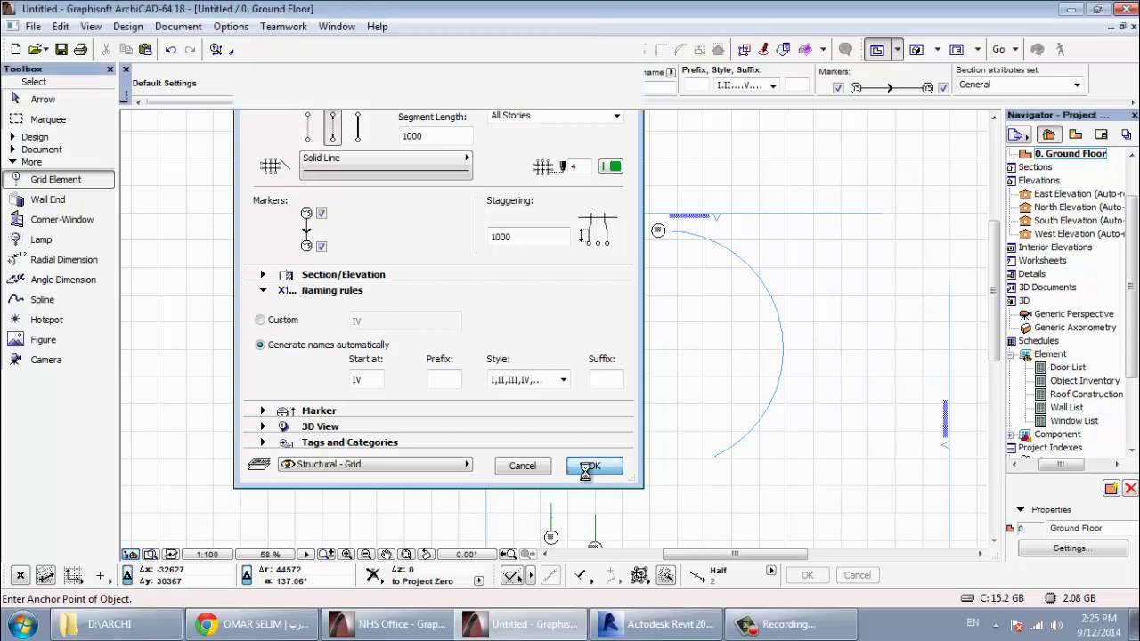
# Draw a curved grid element through three circumference points in the empty area left of the vertical grid lines, keeping automatic Roman numeral naming.
pyautogui.click(369, 201)
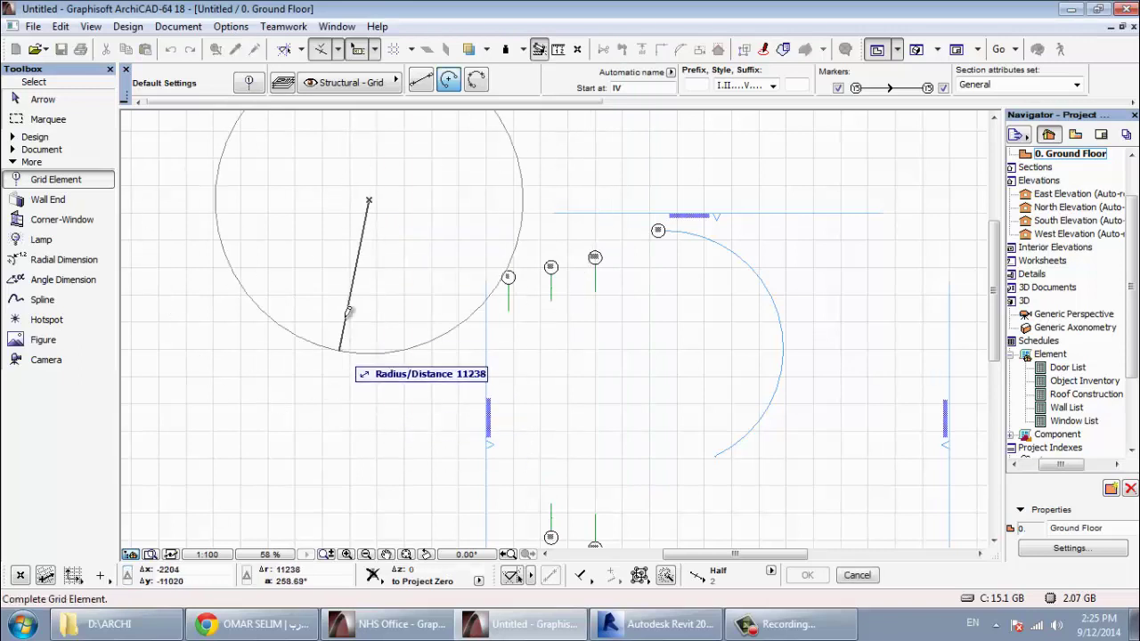
pyautogui.click(476, 79)
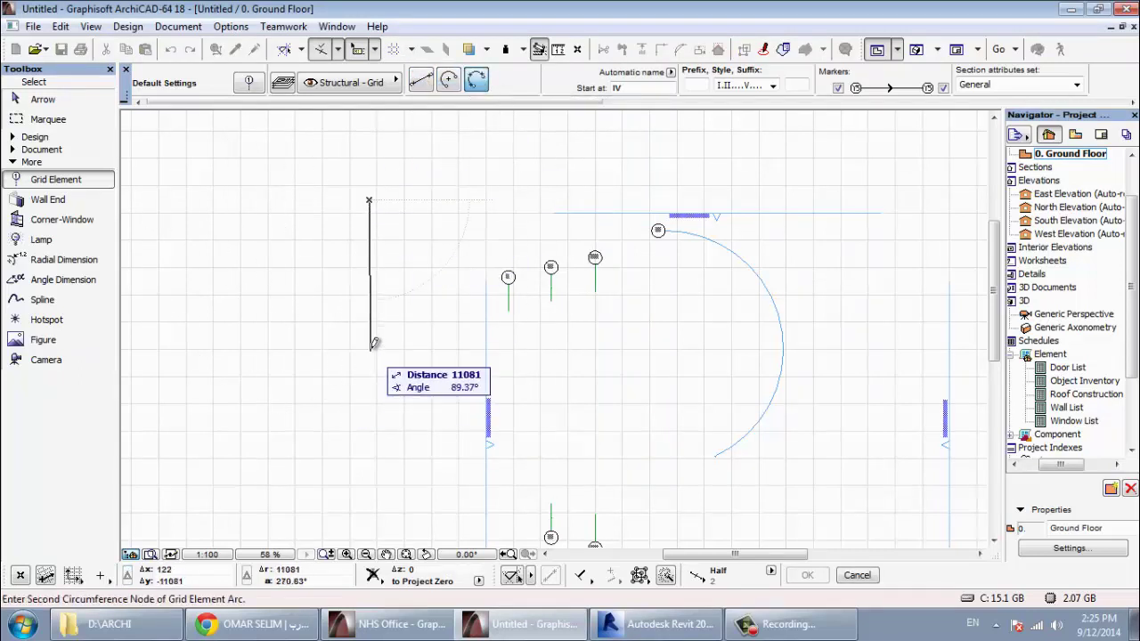
pyautogui.press('Escape')
pyautogui.click(322, 206)
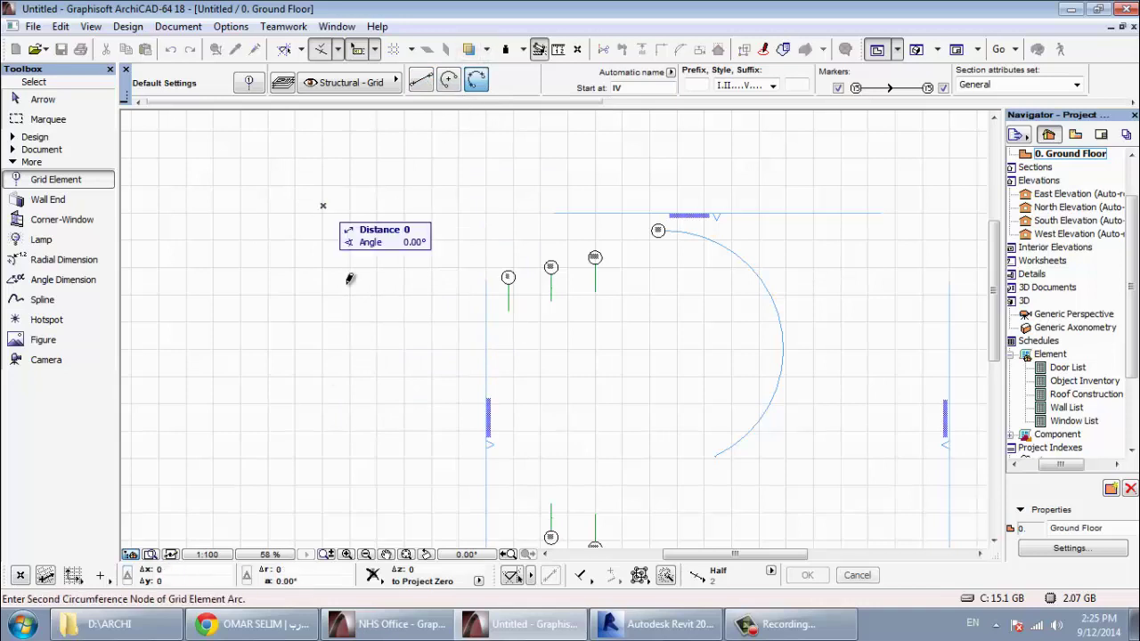
pyautogui.click(390, 431)
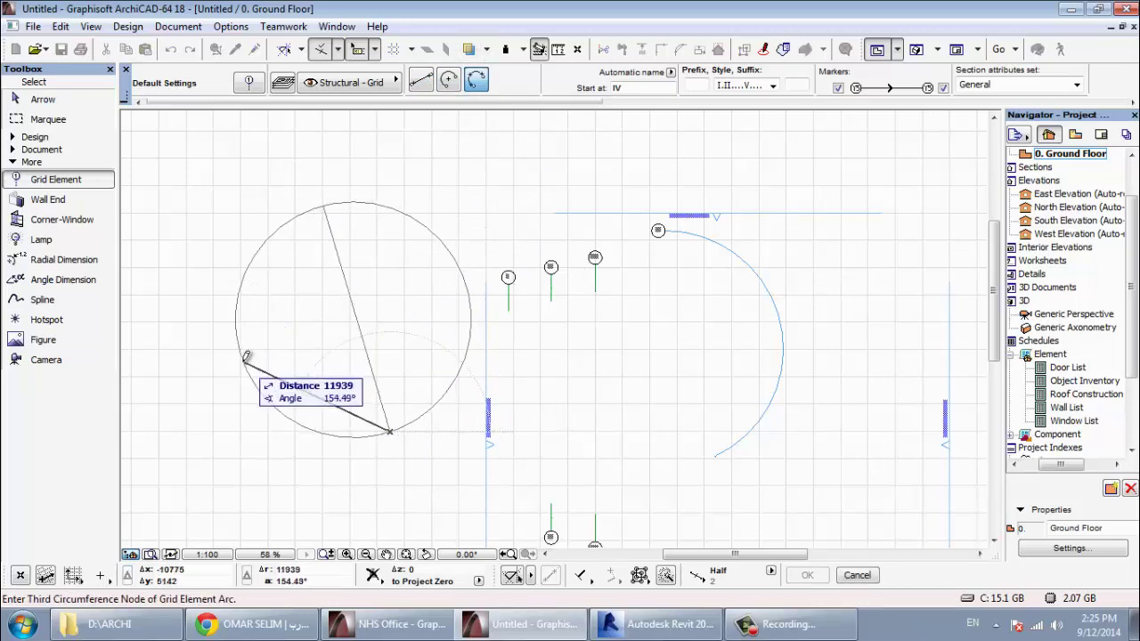
pyautogui.click(237, 349)
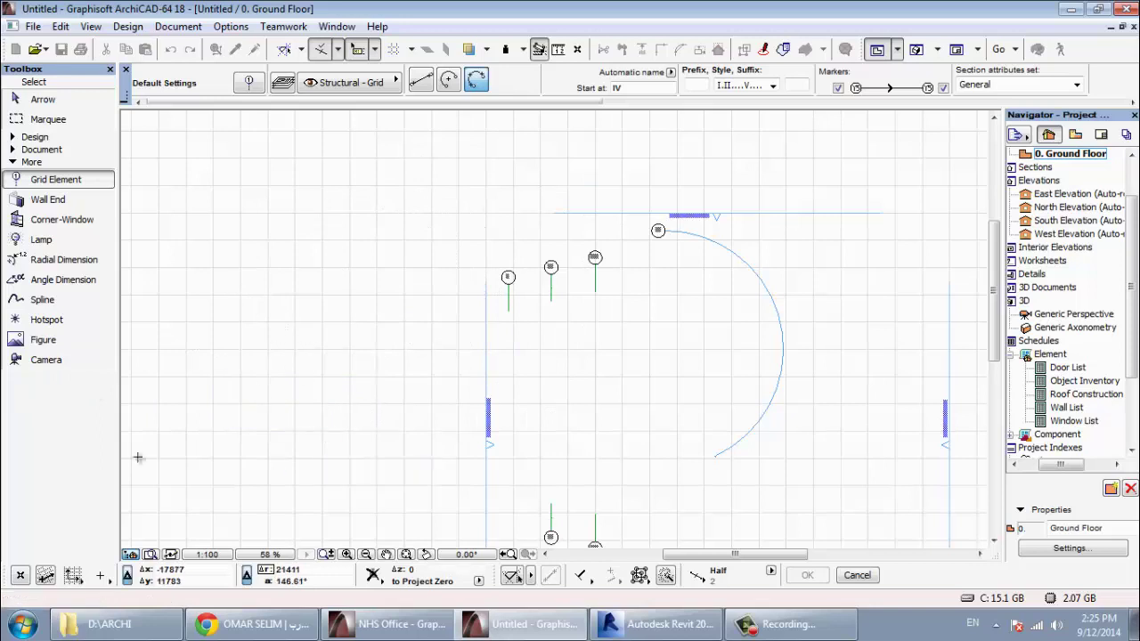
pyautogui.press('Escape')
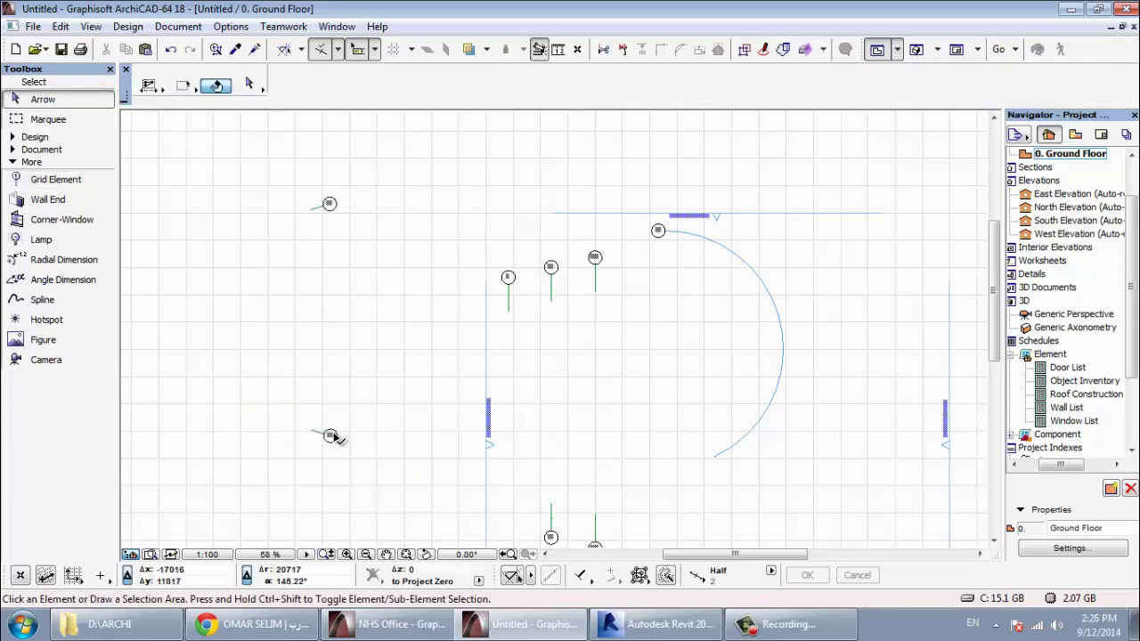
pyautogui.scroll(-2, 621, 409)
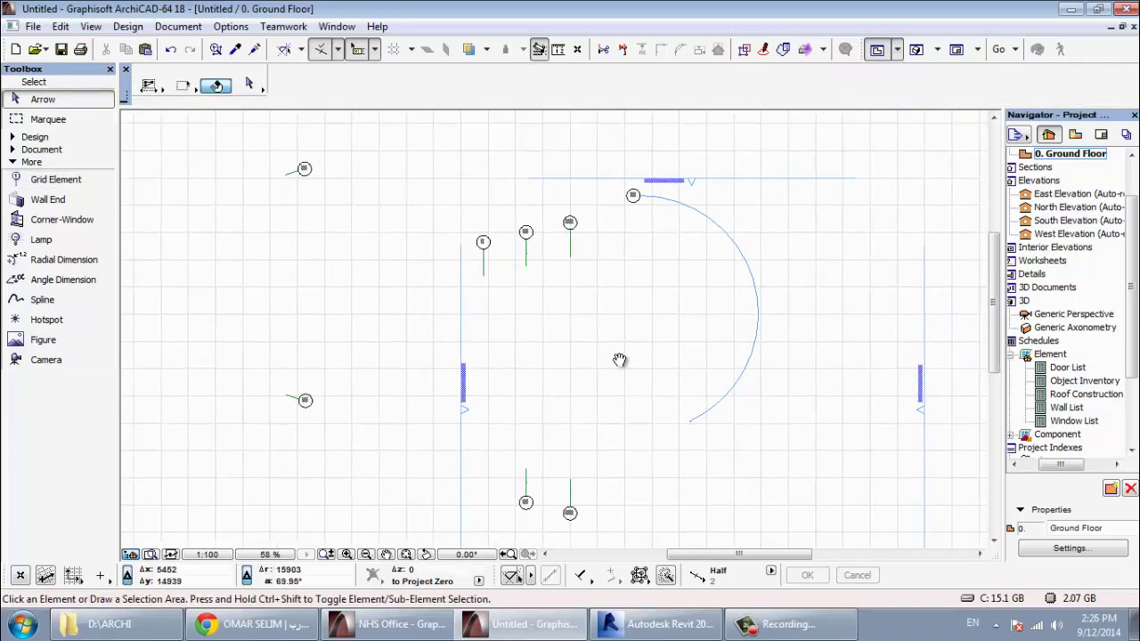